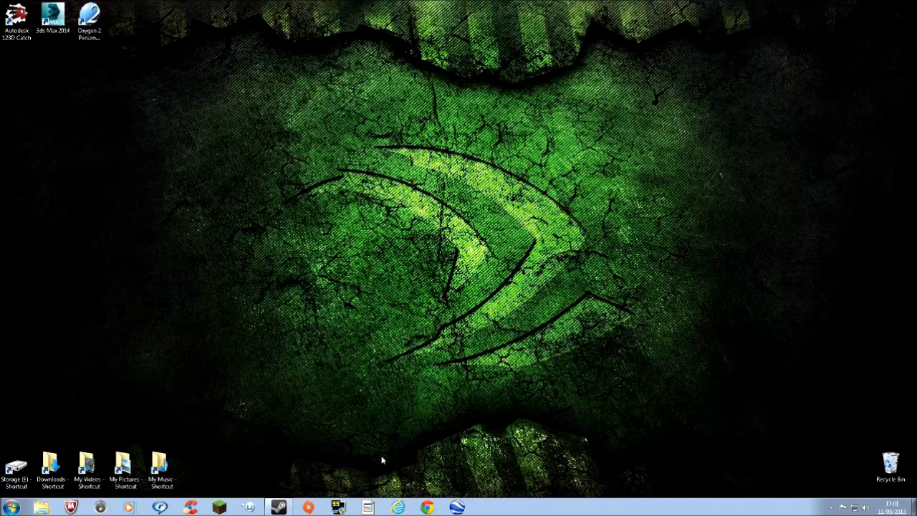
# - Switch to Internet Explorer and open the BI Tools 2.5 page from the ArmA Modding favorites
pyautogui.click(397, 506)
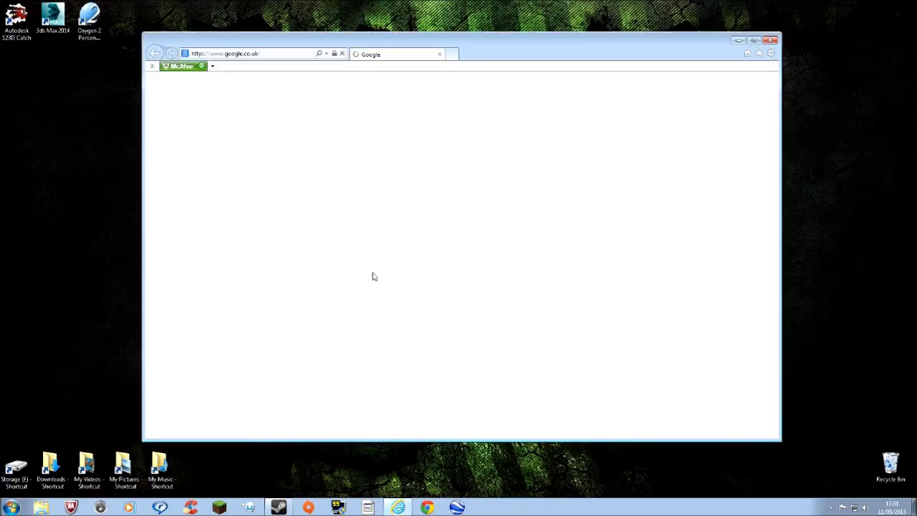
pyautogui.click(759, 53)
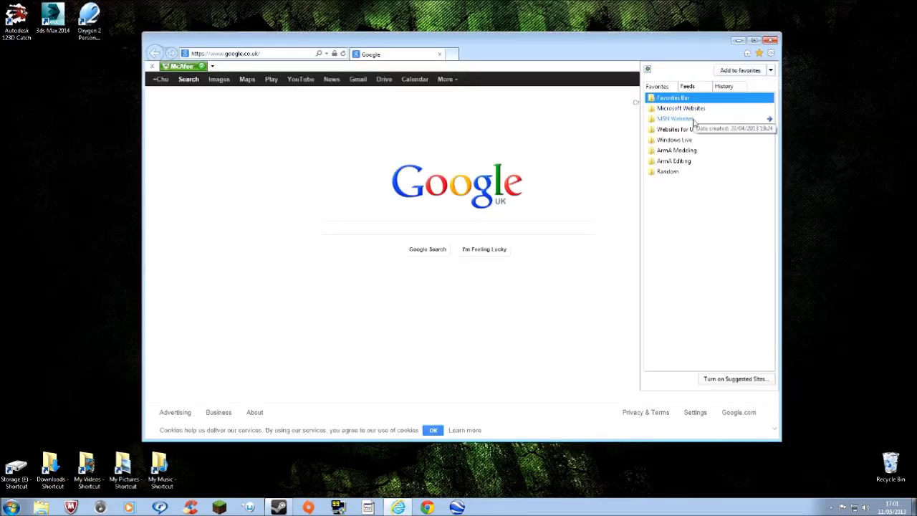
pyautogui.click(653, 152)
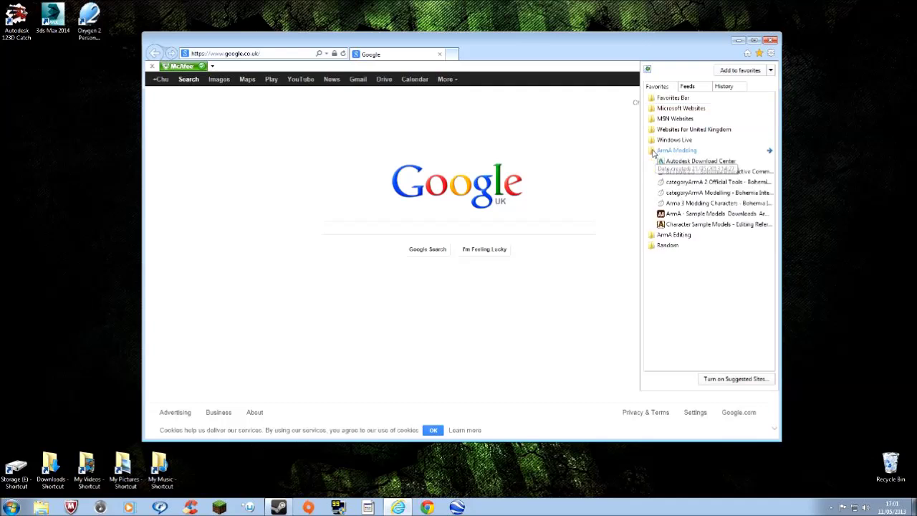
pyautogui.click(681, 173)
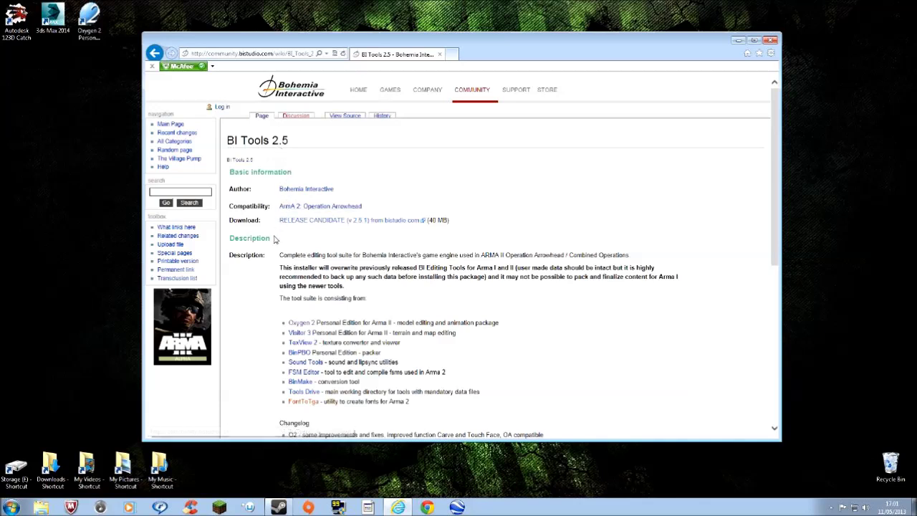
# - Review the BI Tools 2.5 tool list and changelog, and check the release candidate download without saving it
pyautogui.scroll(-1, 277, 240)
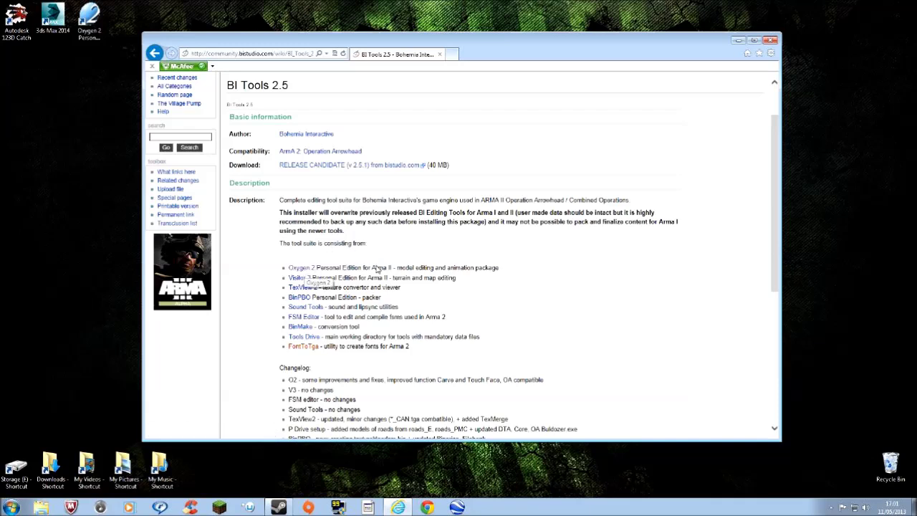
pyautogui.scroll(-2, 344, 264)
pyautogui.scroll(-2, 344, 264)
pyautogui.scroll(5, 315, 252)
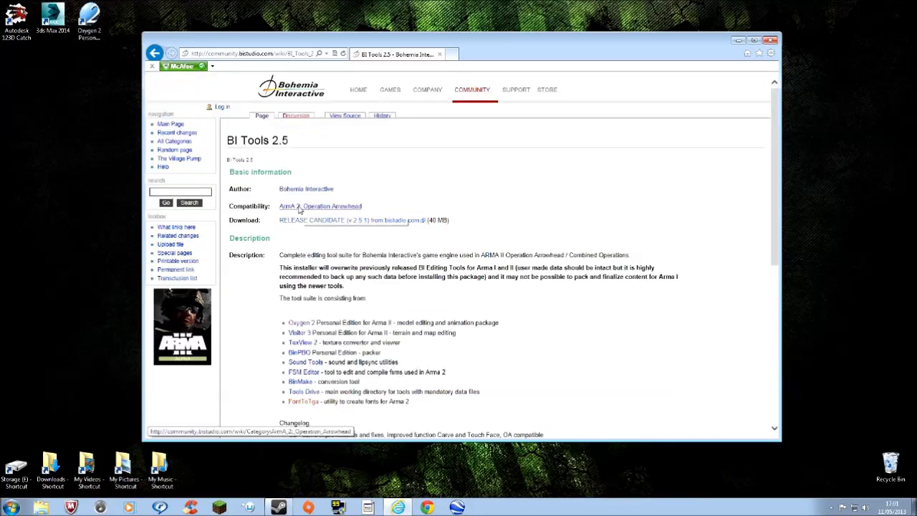
pyautogui.click(313, 224)
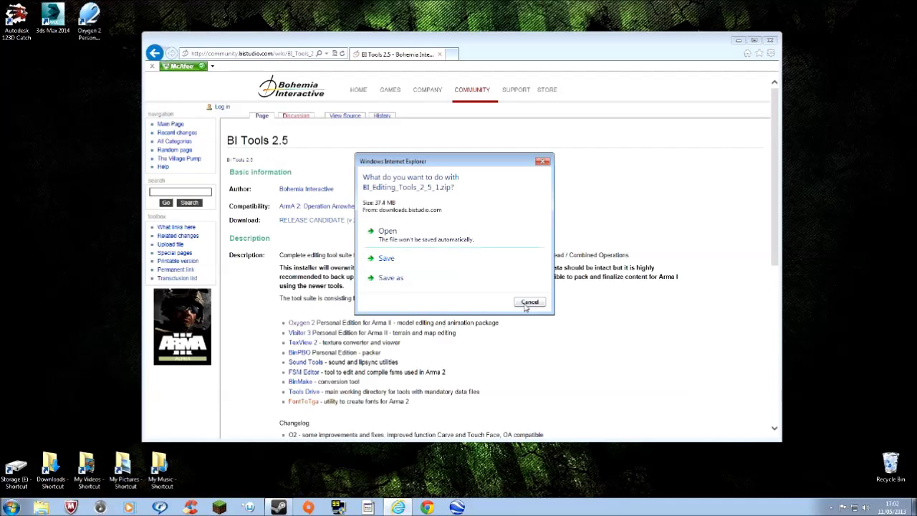
pyautogui.click(529, 302)
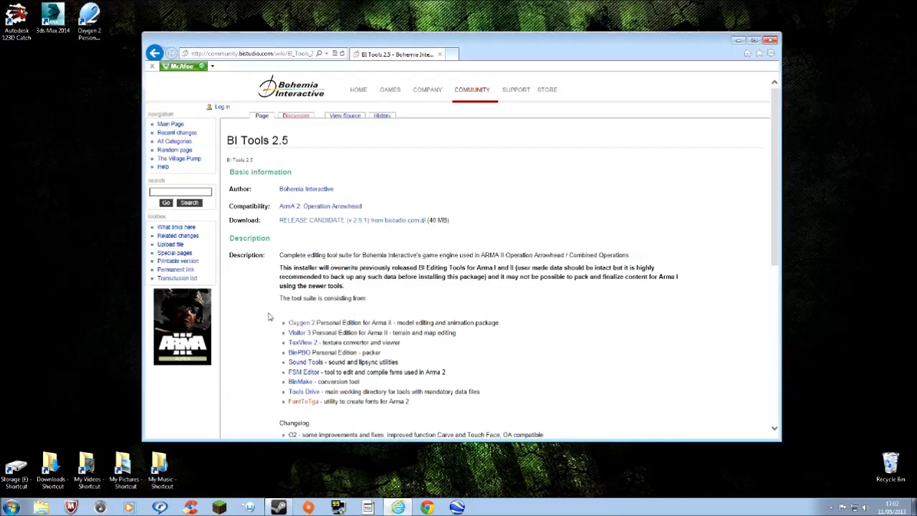
pyautogui.scroll(-3, 271, 312)
pyautogui.scroll(3, 271, 312)
# - Open the favorite "ArmA - Sample Models" and examine its license text and download sources
pyautogui.click(760, 54)
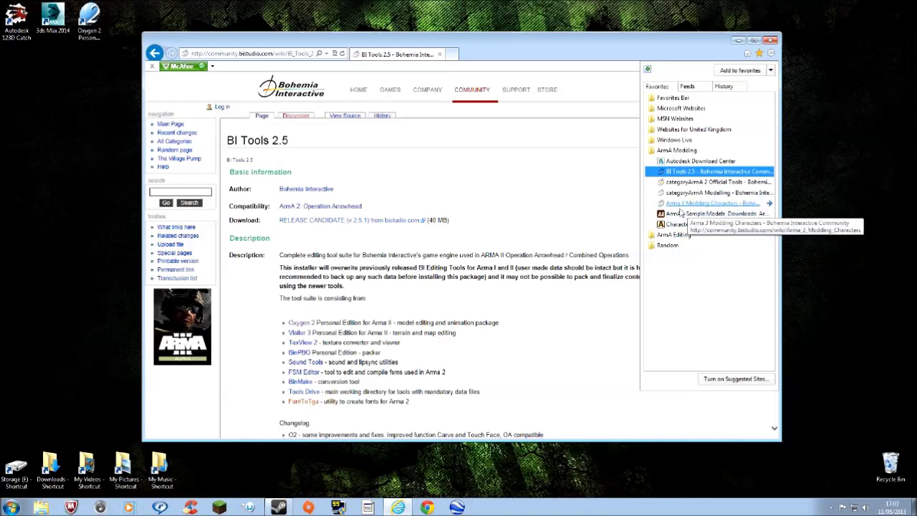
pyautogui.click(682, 225)
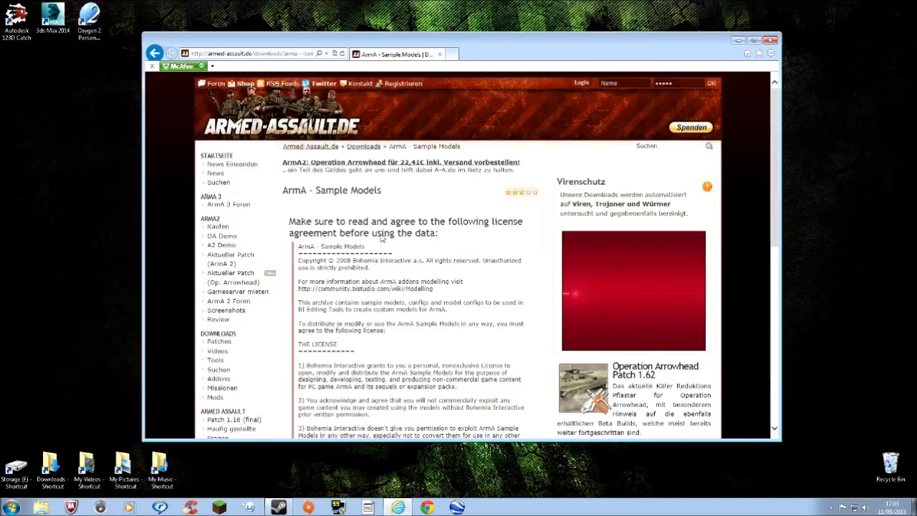
pyautogui.scroll(-3, 307, 269)
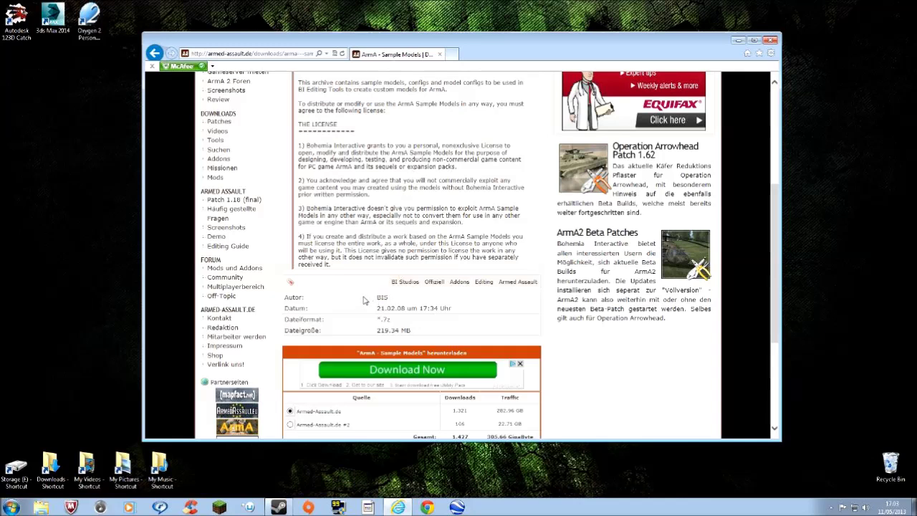
pyautogui.scroll(-1, 362, 302)
pyautogui.scroll(-3, 361, 304)
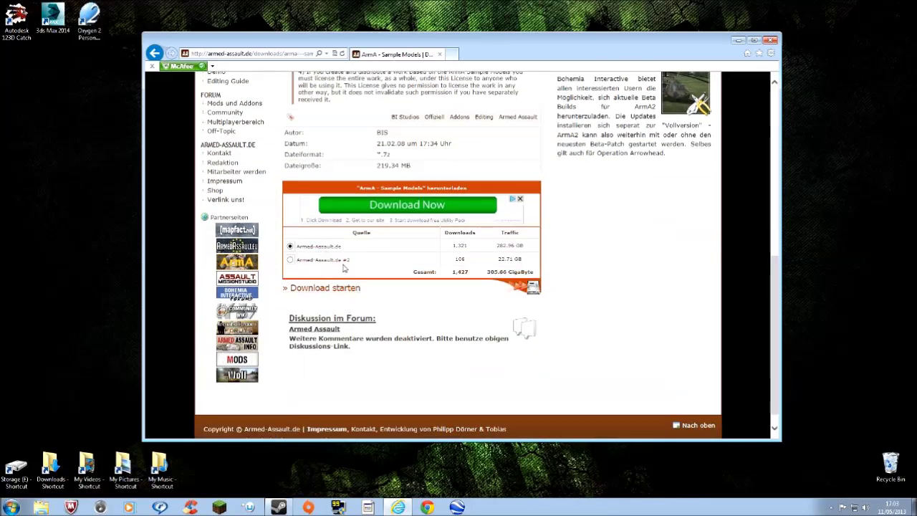
pyautogui.scroll(5, 387, 279)
pyautogui.scroll(2, 449, 254)
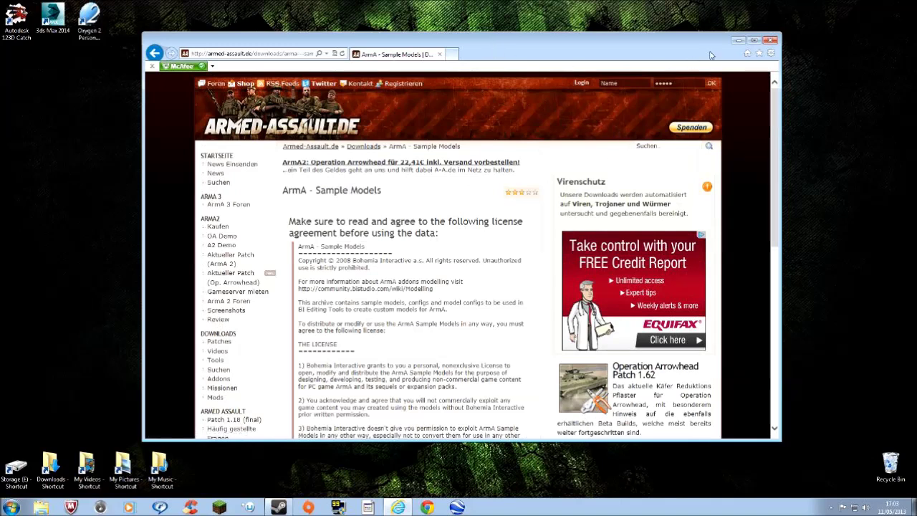
# - Open the favorite "Character Sample Models" and examine its description, contents, usage path and download links
pyautogui.click(758, 53)
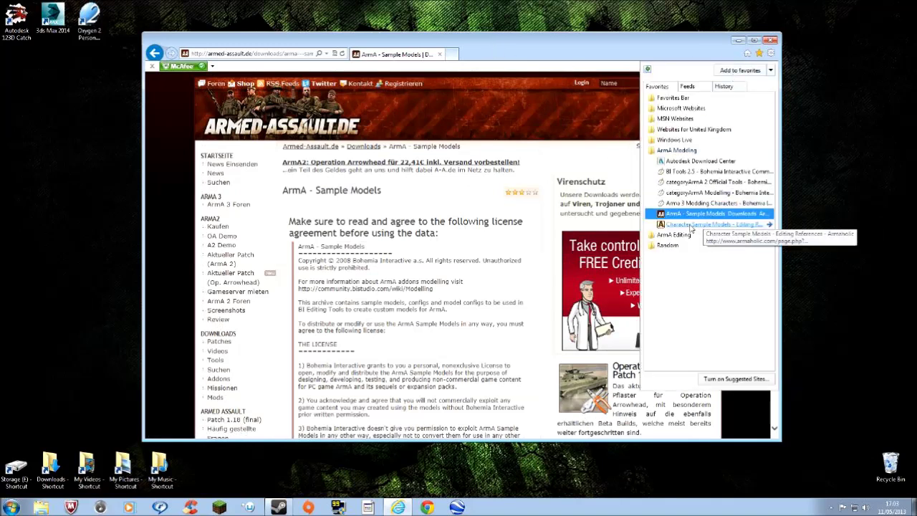
pyautogui.click(691, 225)
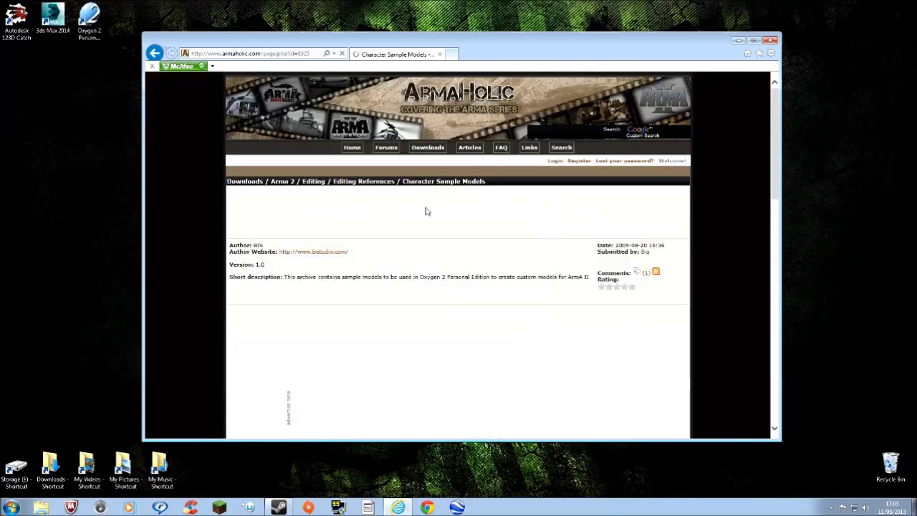
pyautogui.scroll(-3, 423, 217)
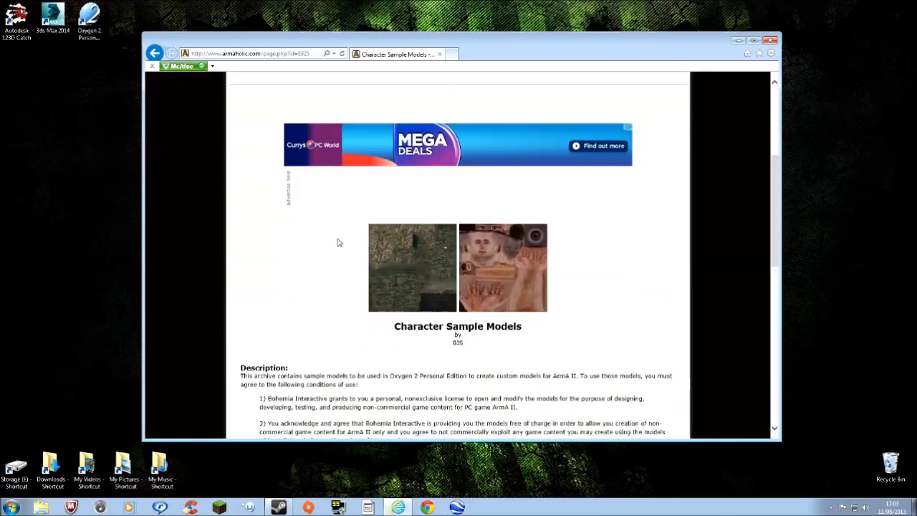
pyautogui.scroll(-3, 338, 246)
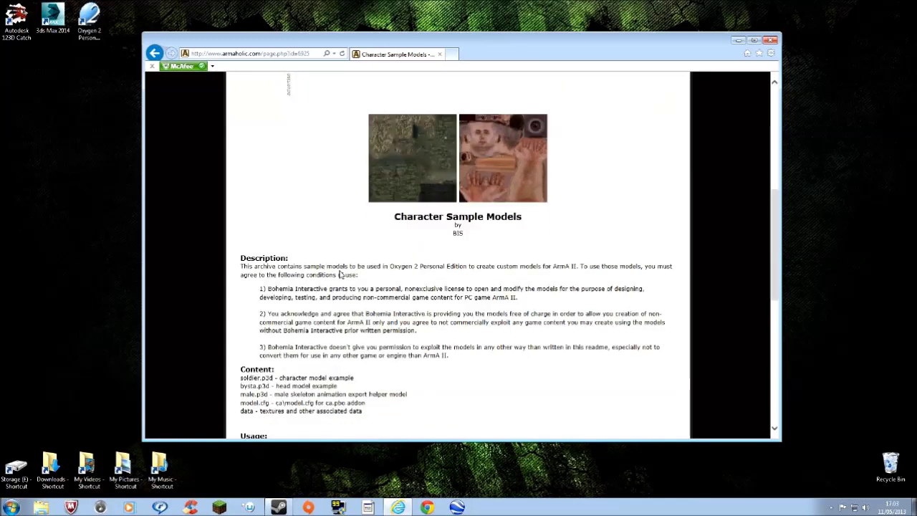
pyautogui.scroll(-1, 339, 261)
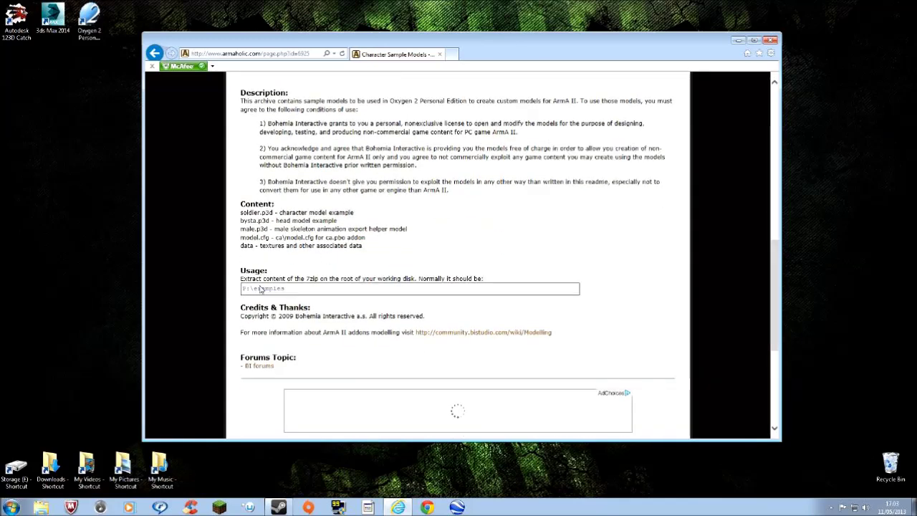
pyautogui.scroll(-3, 279, 223)
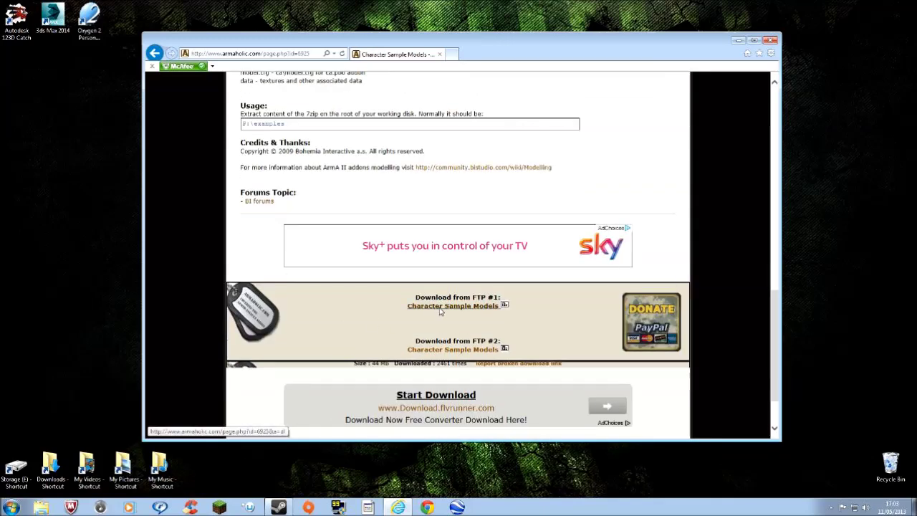
pyautogui.scroll(6, 451, 301)
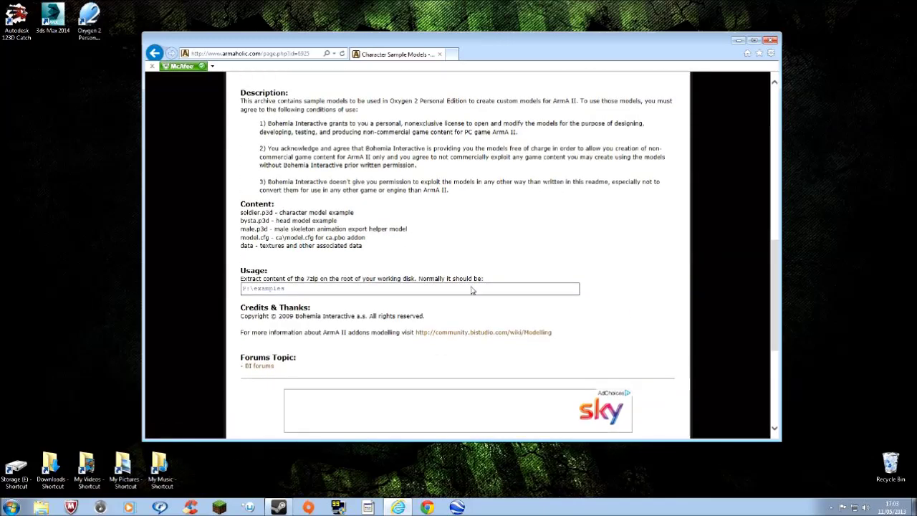
pyautogui.scroll(2, 401, 297)
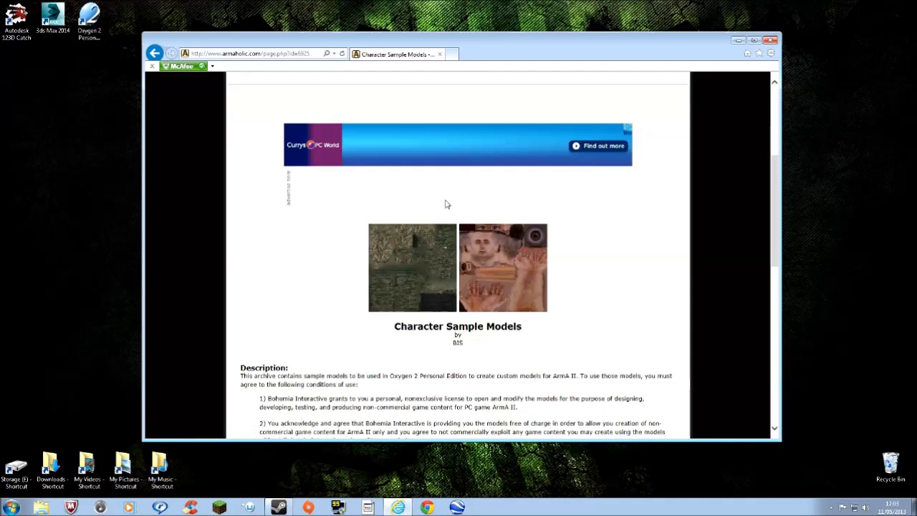
# - Open the favorite "Arma 3 Modding Characters", check the A3_Character_Examples_1.1 download without saving it, and close the browser
pyautogui.click(759, 54)
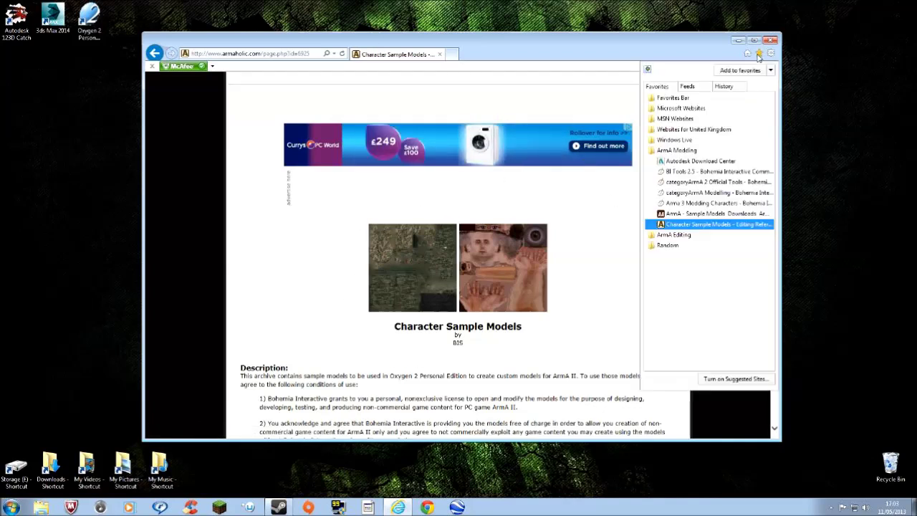
pyautogui.click(684, 204)
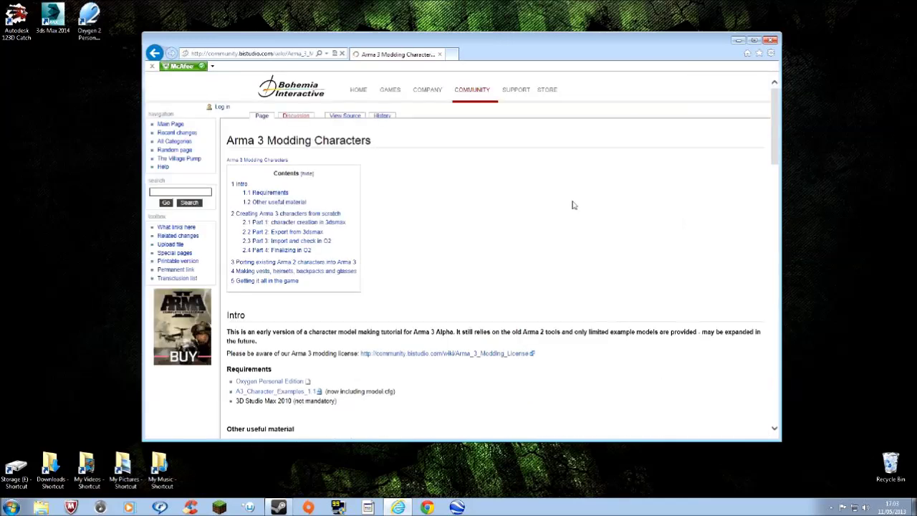
pyautogui.scroll(-3, 405, 204)
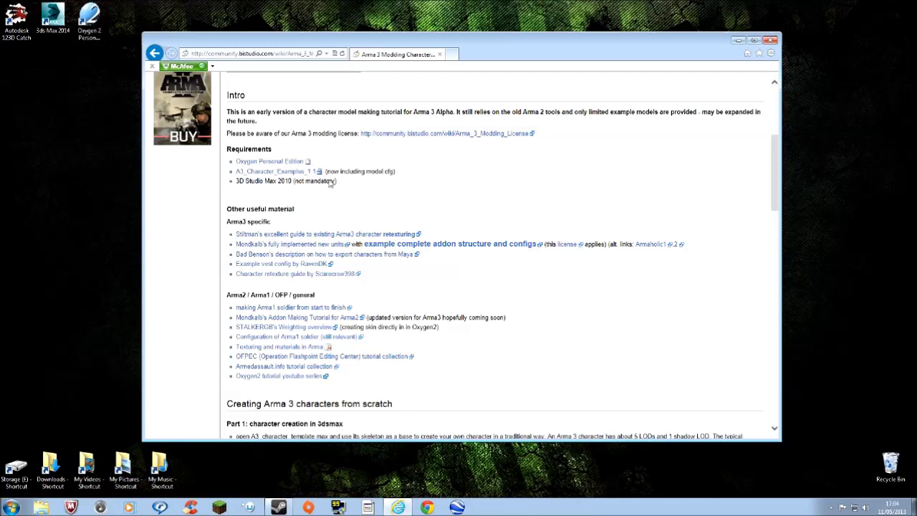
pyautogui.click(309, 172)
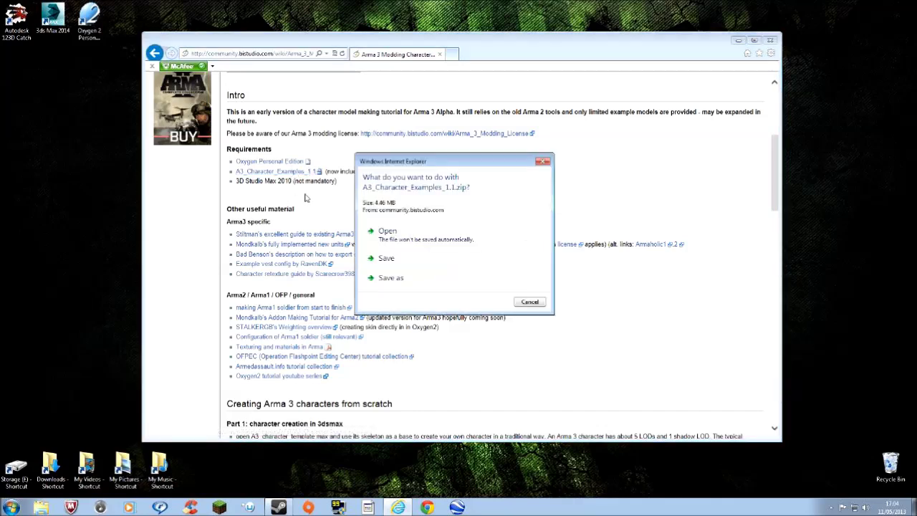
pyautogui.click(771, 41)
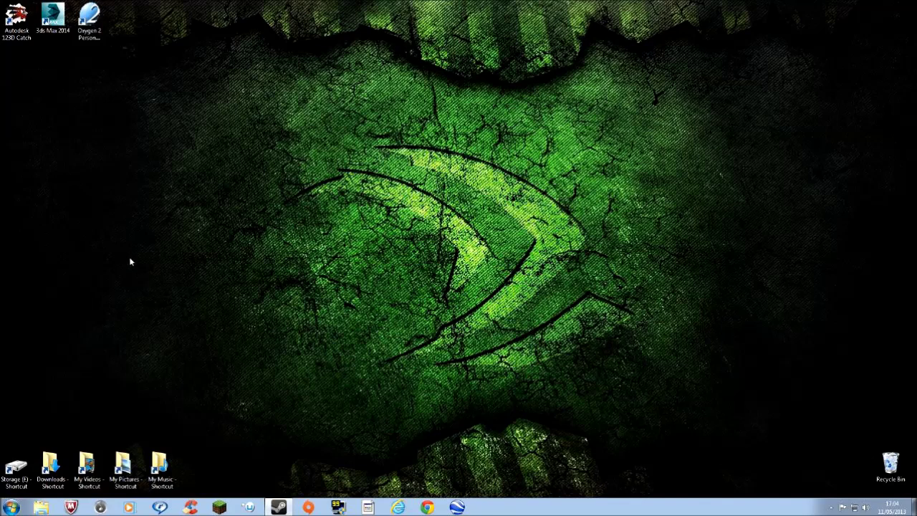
# - In Storage (E:), open the characters folder of ARMA_SampleCharactersAnimals under ArmA Modding's ArmA_Sample_Models and browse its model files
pyautogui.doubleClick(20, 469)
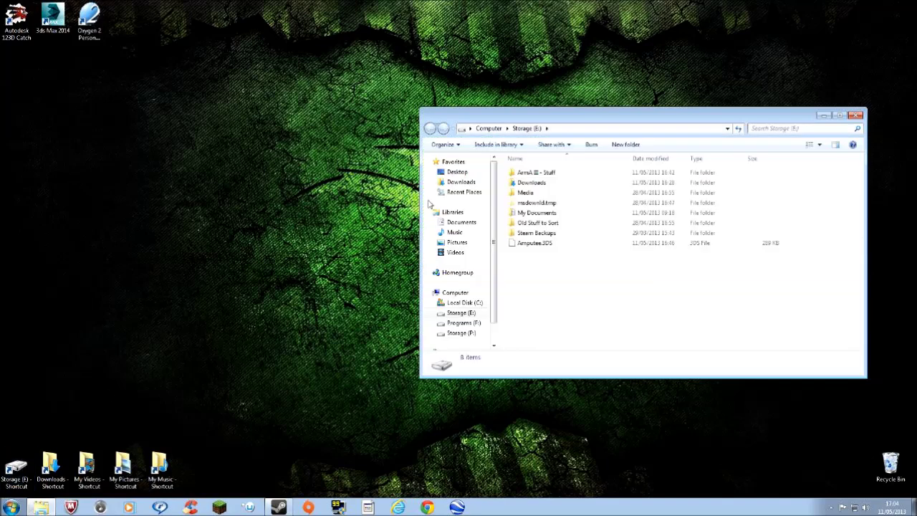
pyautogui.click(513, 175)
pyautogui.doubleClick(512, 176)
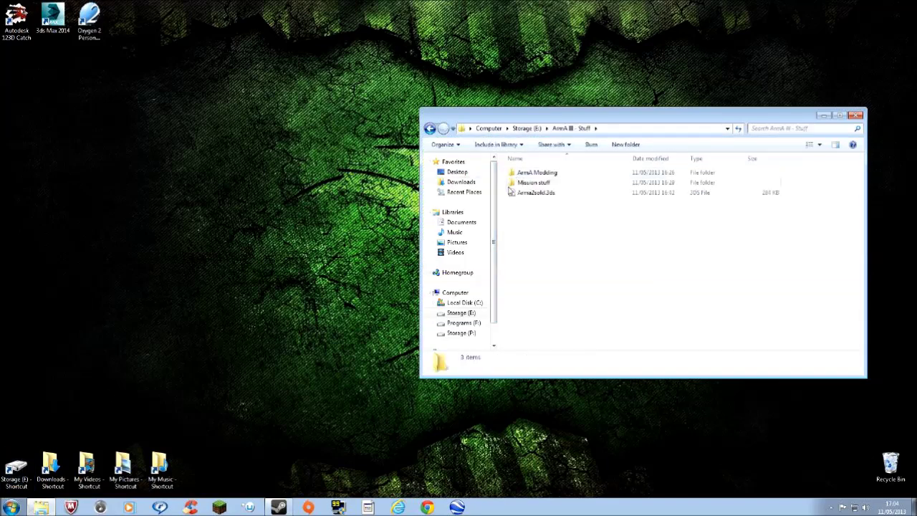
pyautogui.doubleClick(513, 175)
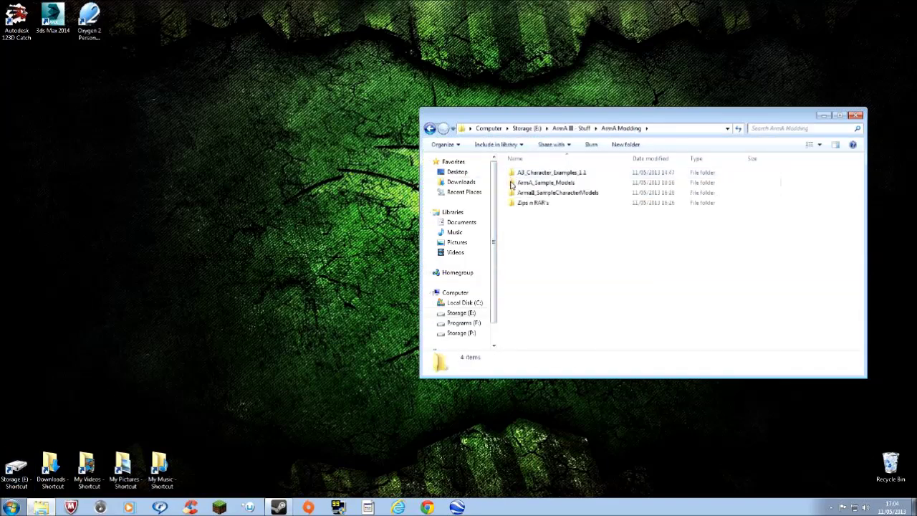
pyautogui.doubleClick(513, 184)
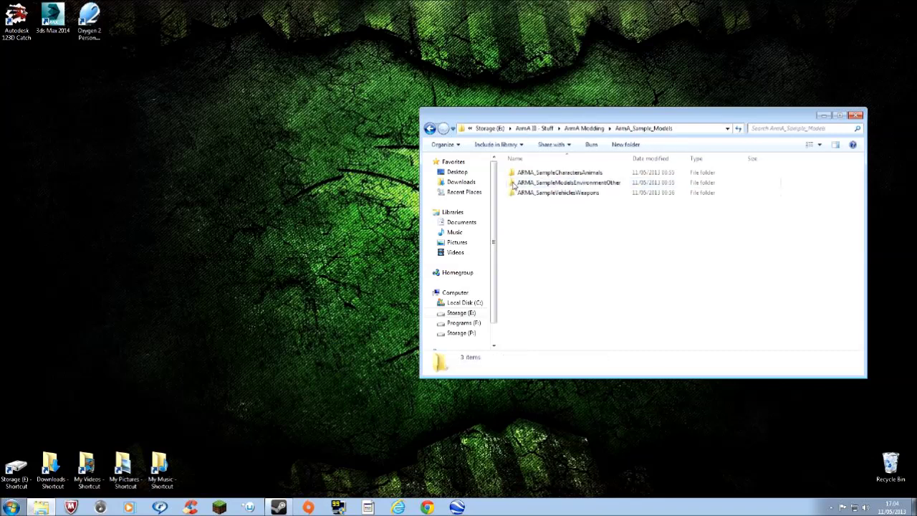
pyautogui.doubleClick(513, 174)
pyautogui.doubleClick(513, 174)
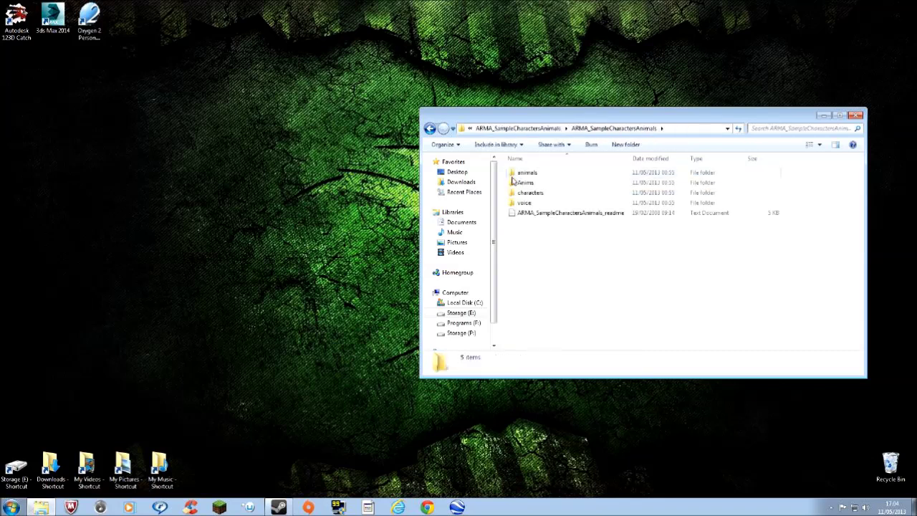
pyautogui.doubleClick(513, 192)
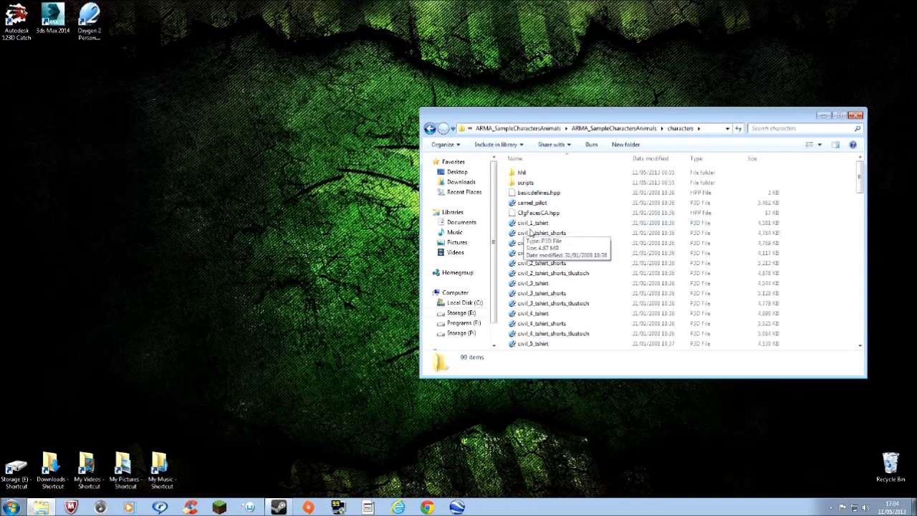
pyautogui.scroll(-2, 530, 234)
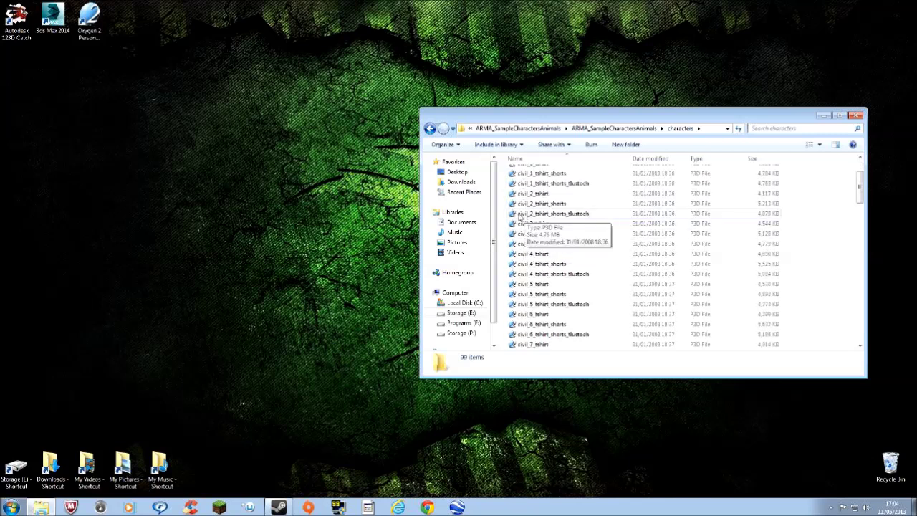
pyautogui.scroll(-7, 515, 221)
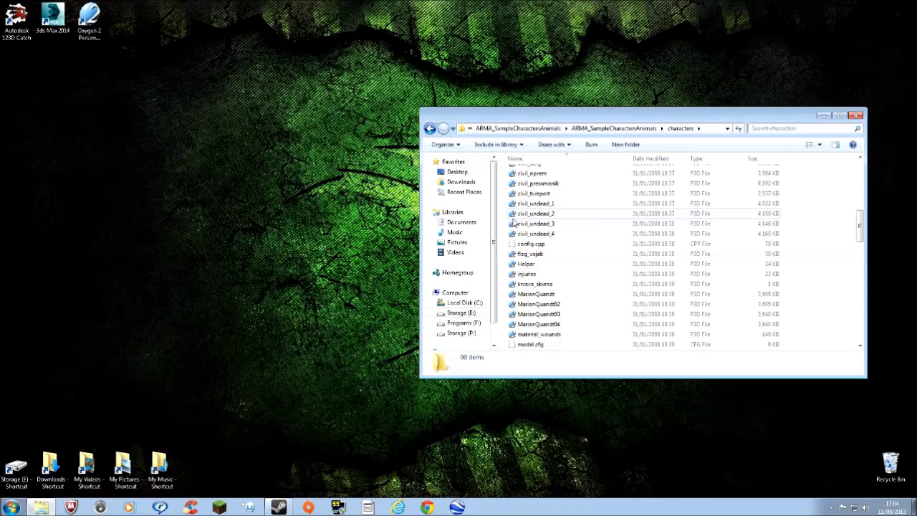
pyautogui.scroll(3, 515, 224)
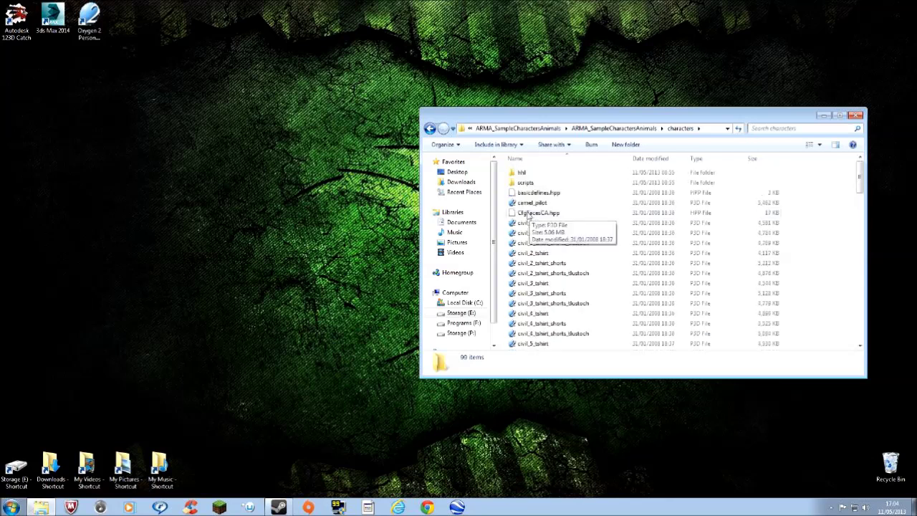
# - Go back to the ArmA Modding folder, examine the files in A3_Character_Examples_1.1, and close the folder window
pyautogui.scroll(6, 529, 215)
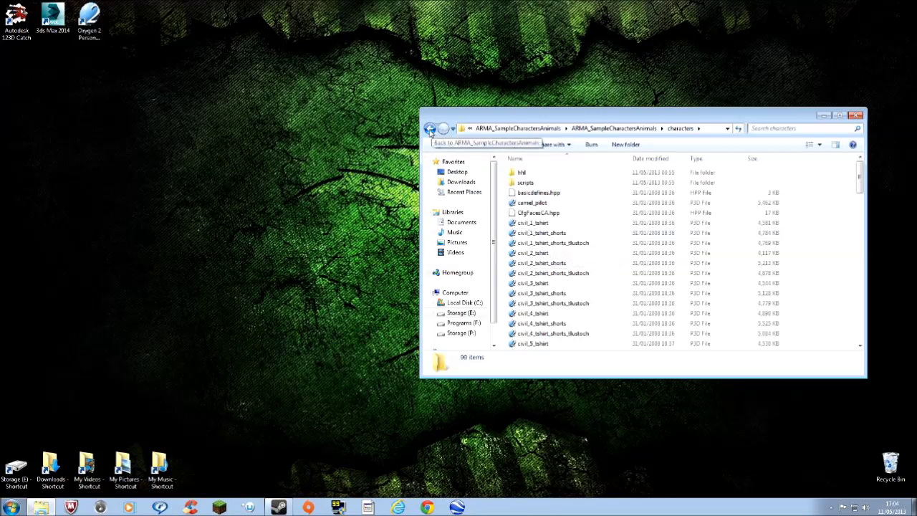
pyautogui.click(429, 129)
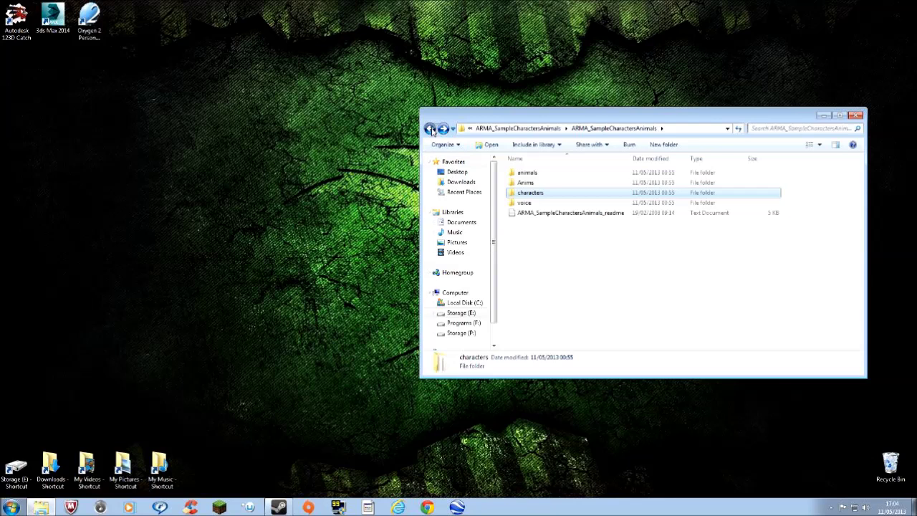
pyautogui.click(430, 128)
pyautogui.click(429, 129)
pyautogui.click(429, 129)
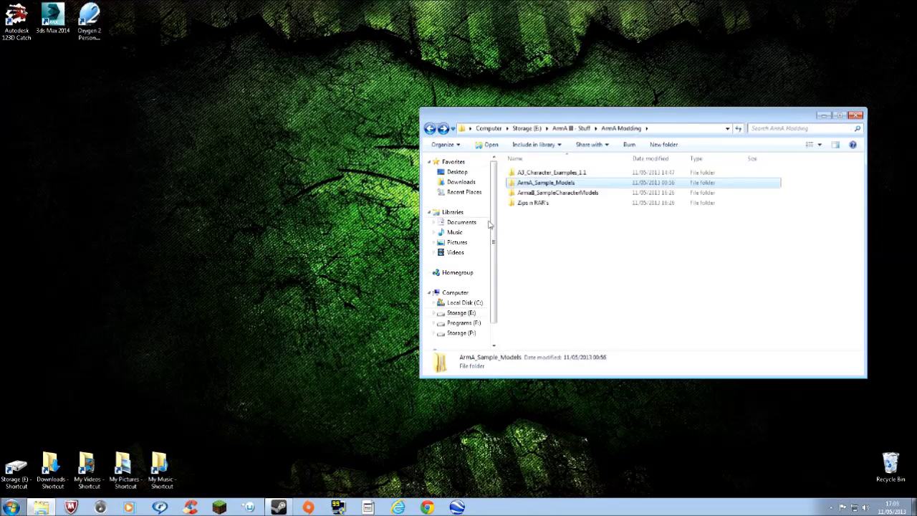
pyautogui.click(512, 176)
pyautogui.doubleClick(513, 175)
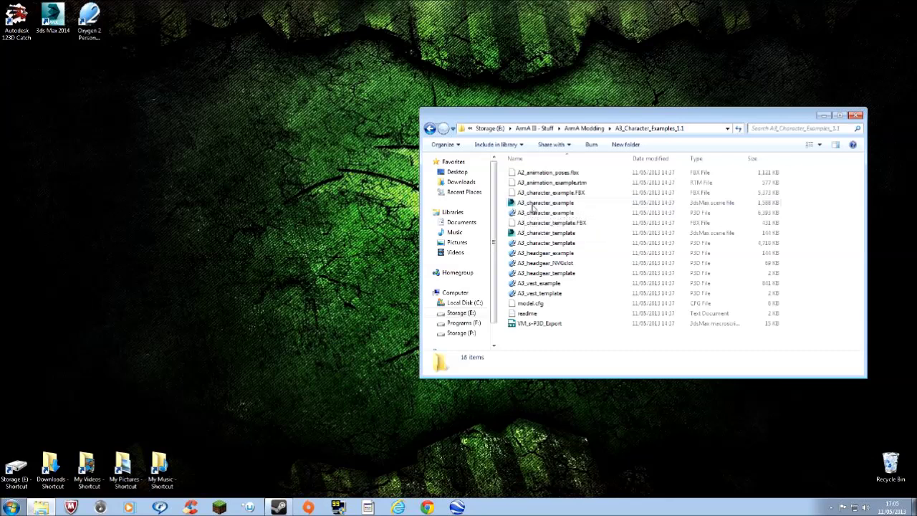
pyautogui.click(856, 116)
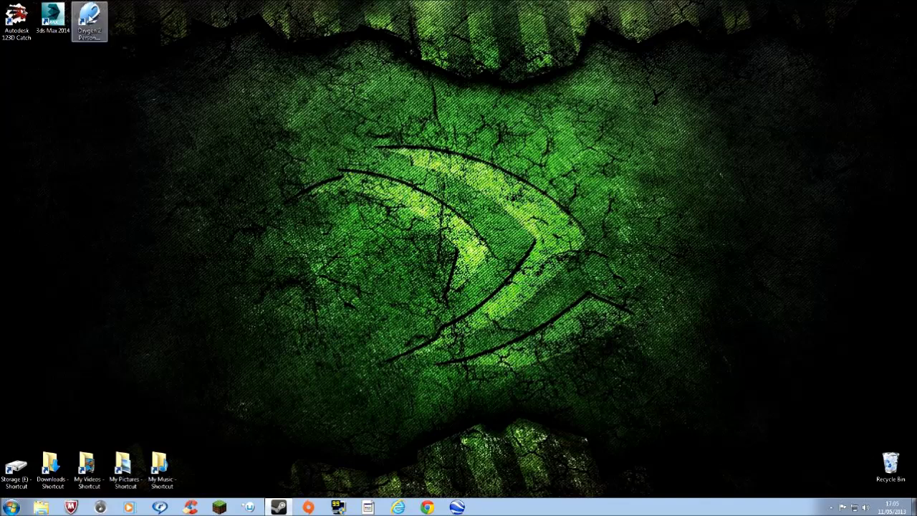
# - Start Oxygen 2 Personal Edition and begin opening an existing model, browsing from the computer's drives
pyautogui.doubleClick(89, 20)
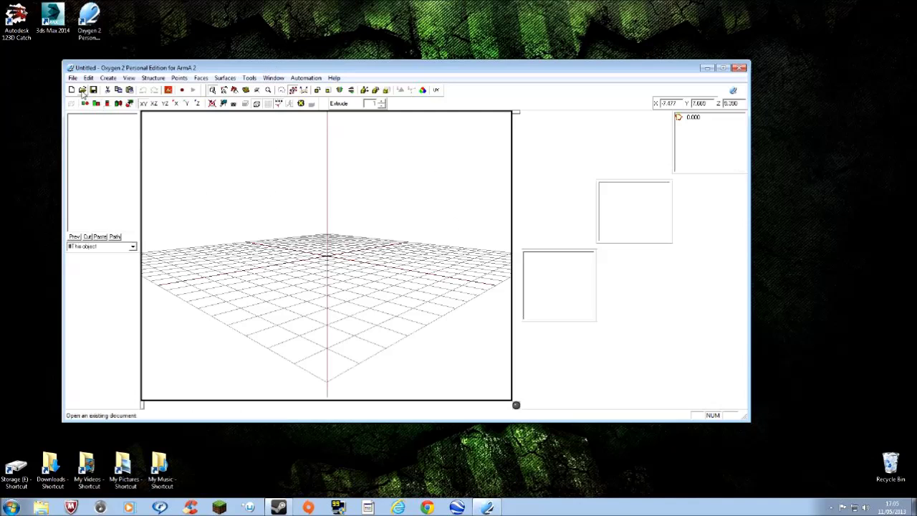
pyautogui.click(83, 90)
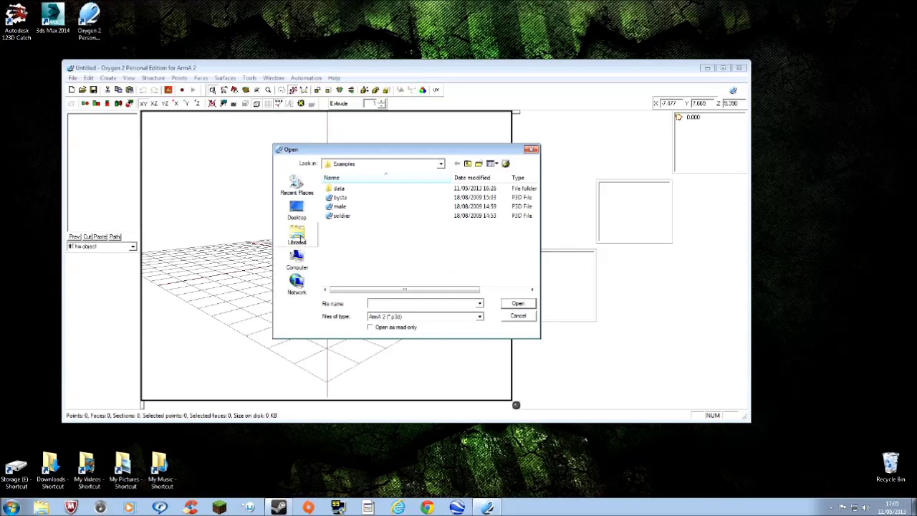
pyautogui.click(296, 212)
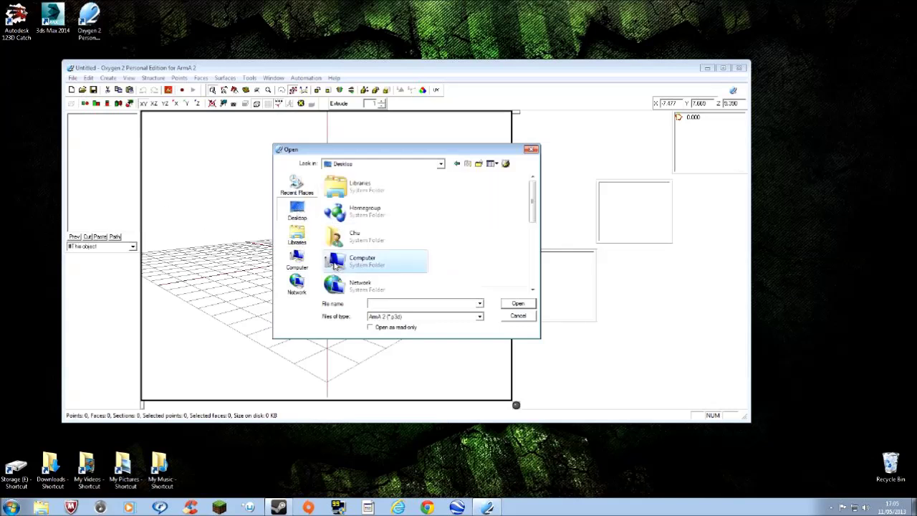
pyautogui.moveTo(533, 208); pyautogui.dragTo(532, 259)
pyautogui.click(297, 259)
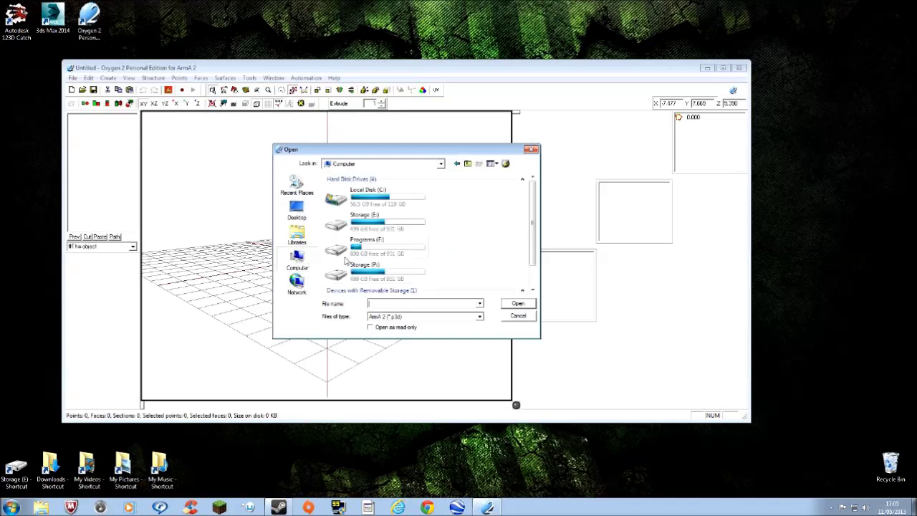
# - Open the soldier P3D model from ArmA III - Stuff, ArmA Modding, ArmaII_SampleCharacterModels, Examples on the storage drive
pyautogui.doubleClick(342, 243)
pyautogui.doubleClick(331, 189)
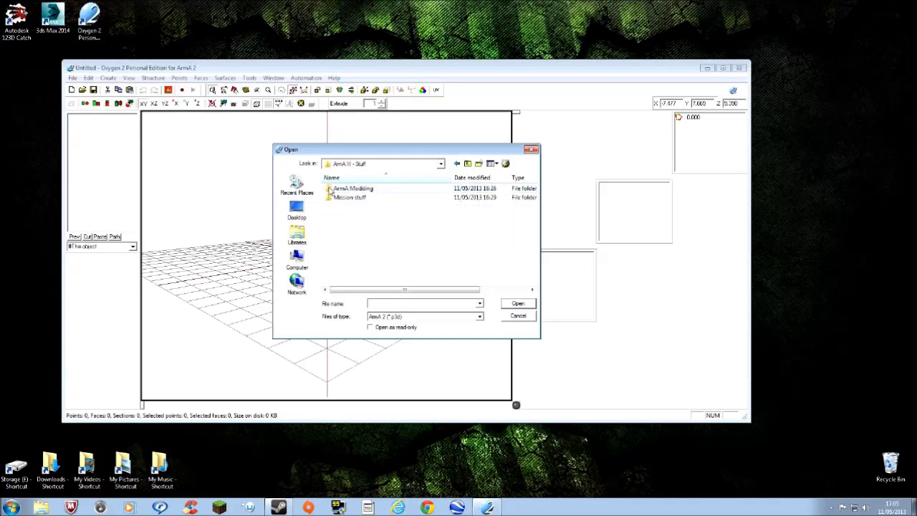
pyautogui.doubleClick(331, 189)
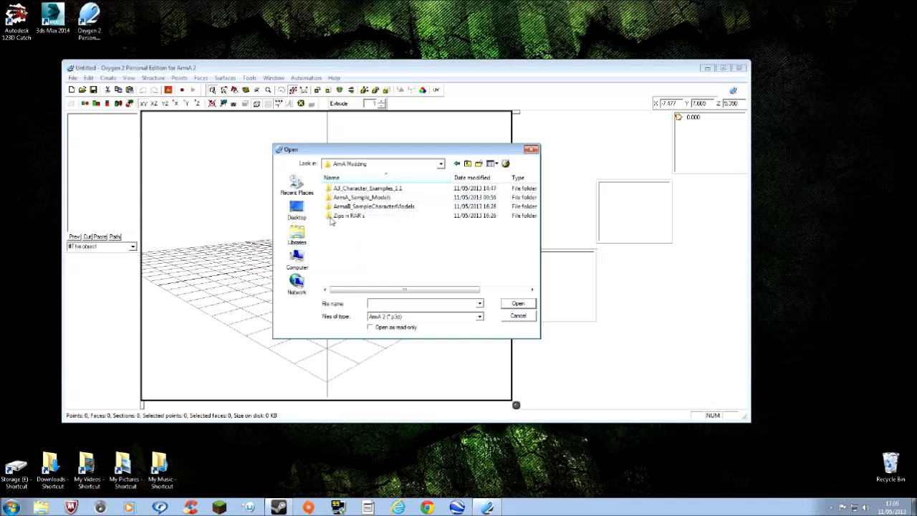
pyautogui.doubleClick(329, 207)
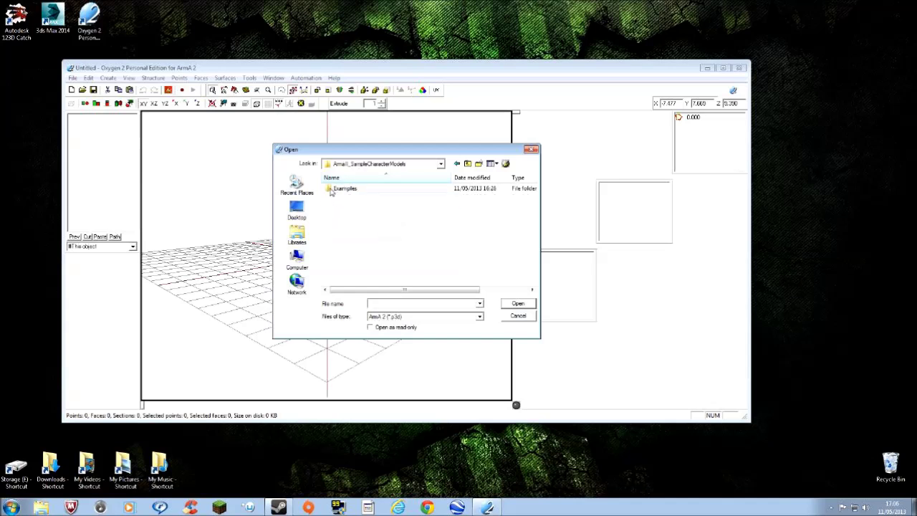
pyautogui.doubleClick(333, 189)
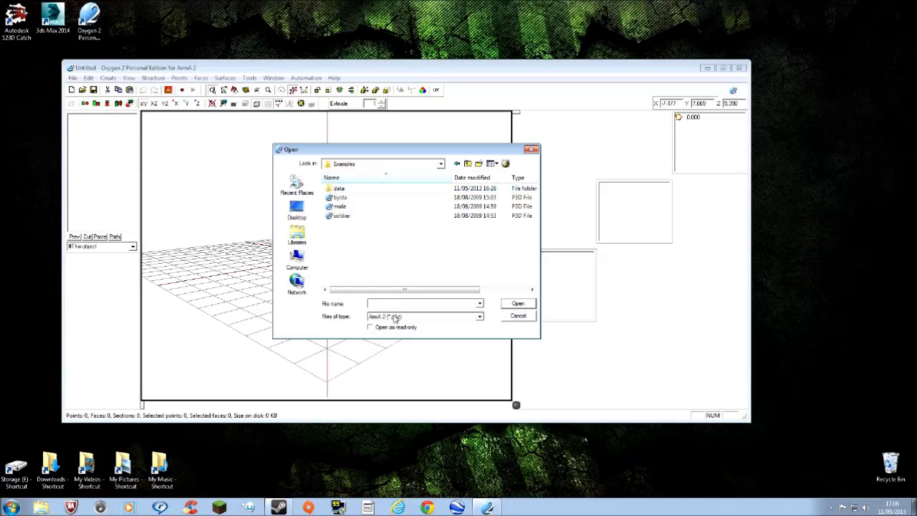
pyautogui.click(339, 217)
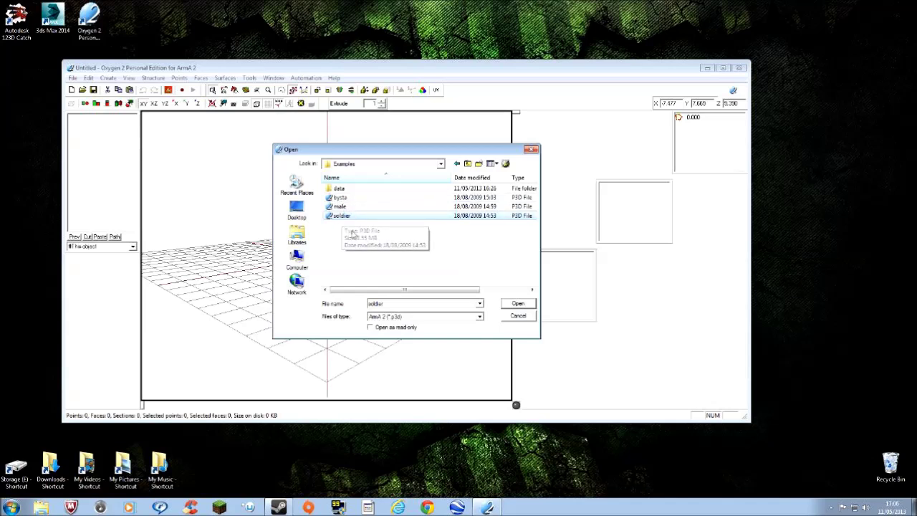
pyautogui.click(516, 304)
pyautogui.scroll(10, 326, 254)
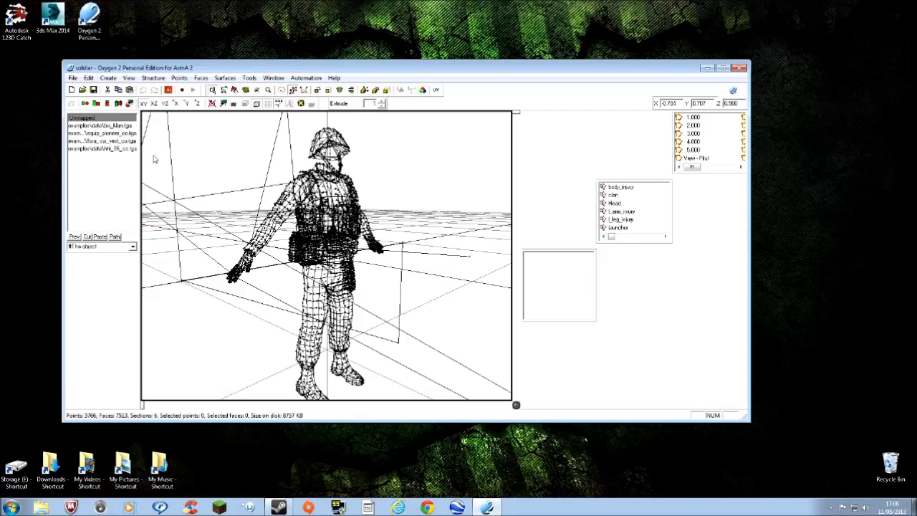
# - Export the soldier model in 3D Studio format as Armatester to ArmA III - Stuff with the default export properties, and close Oxygen 2
pyautogui.click(73, 78)
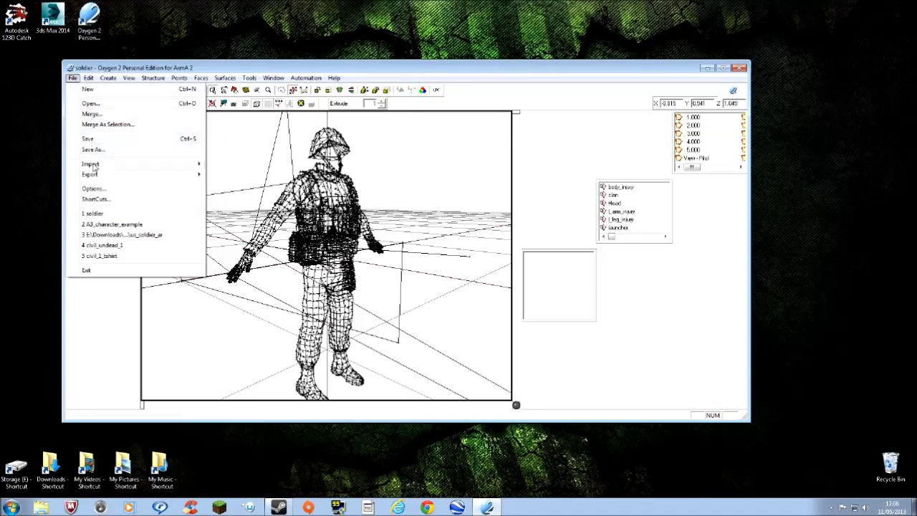
pyautogui.moveTo(94, 166)
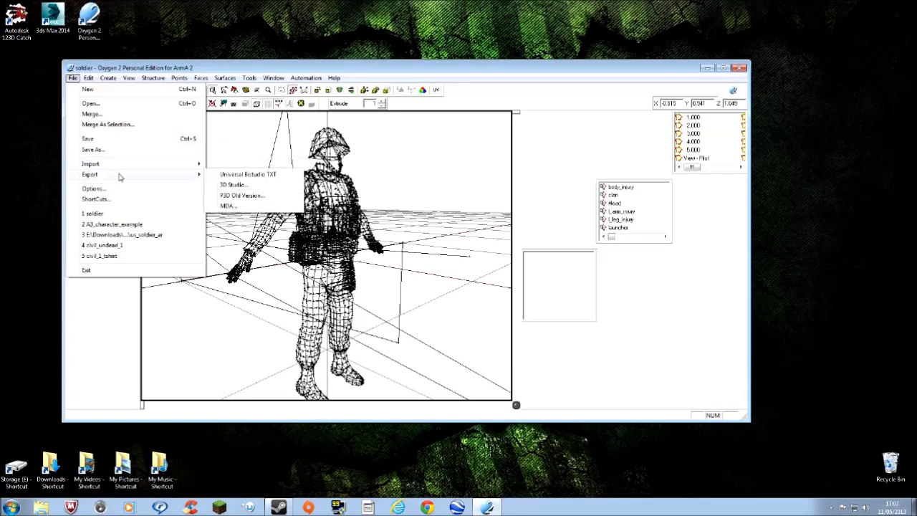
pyautogui.click(242, 185)
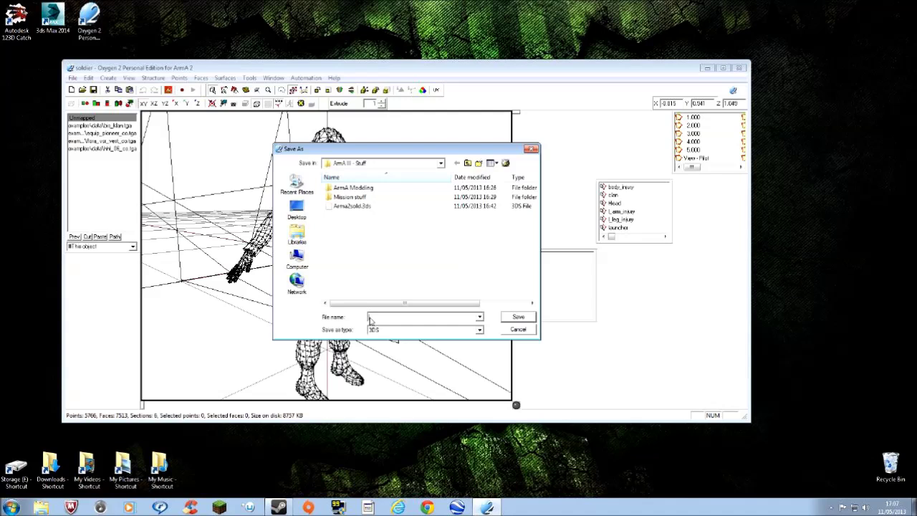
pyautogui.write('a')
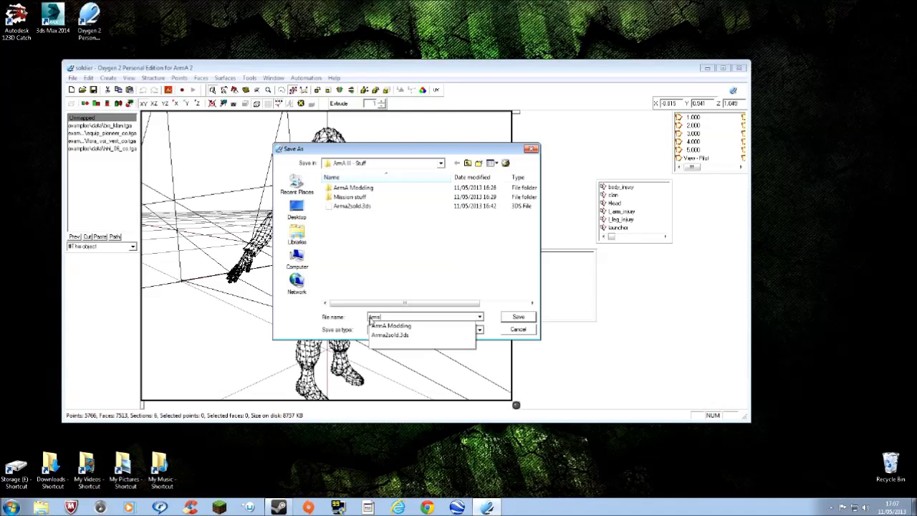
pyautogui.write('rma3tester')
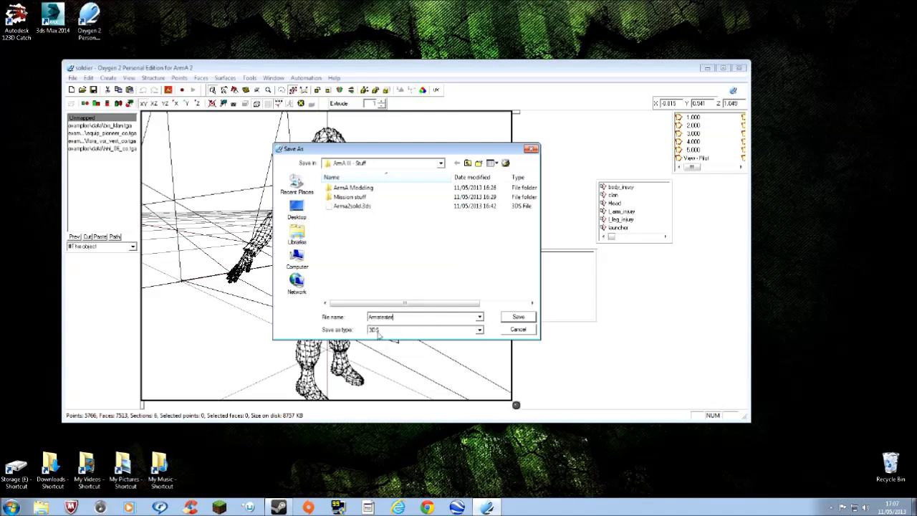
pyautogui.click(478, 329)
pyautogui.click(412, 341)
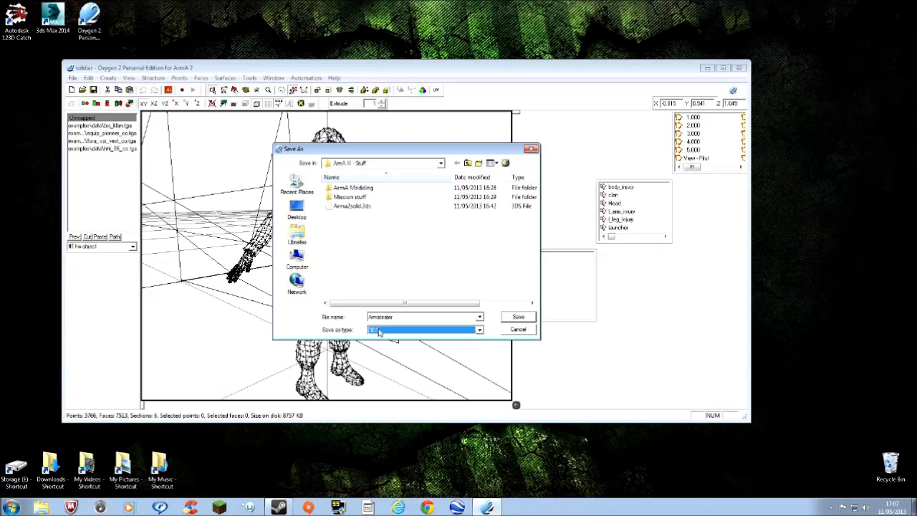
pyautogui.click(517, 318)
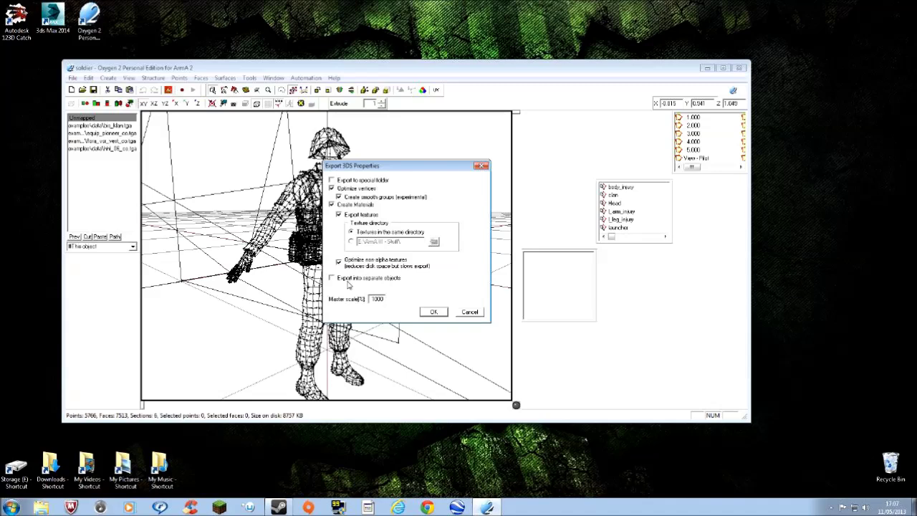
pyautogui.click(429, 313)
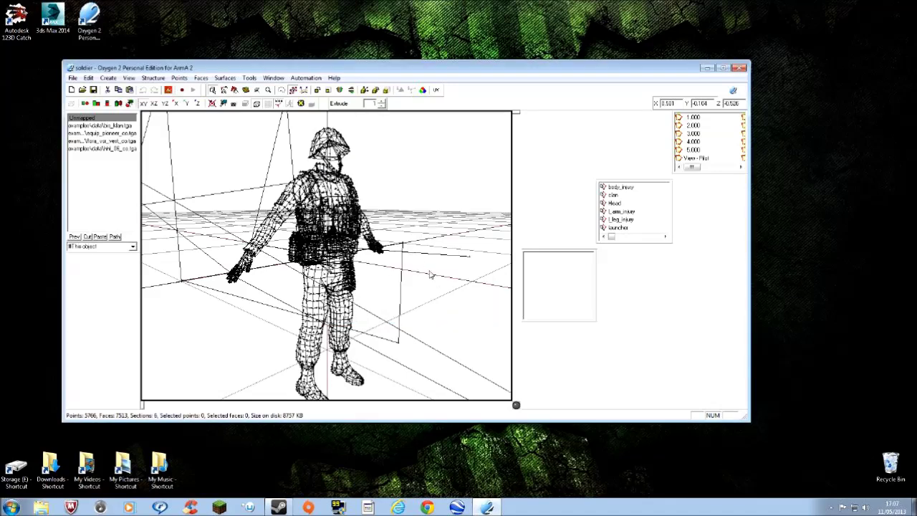
pyautogui.click(739, 68)
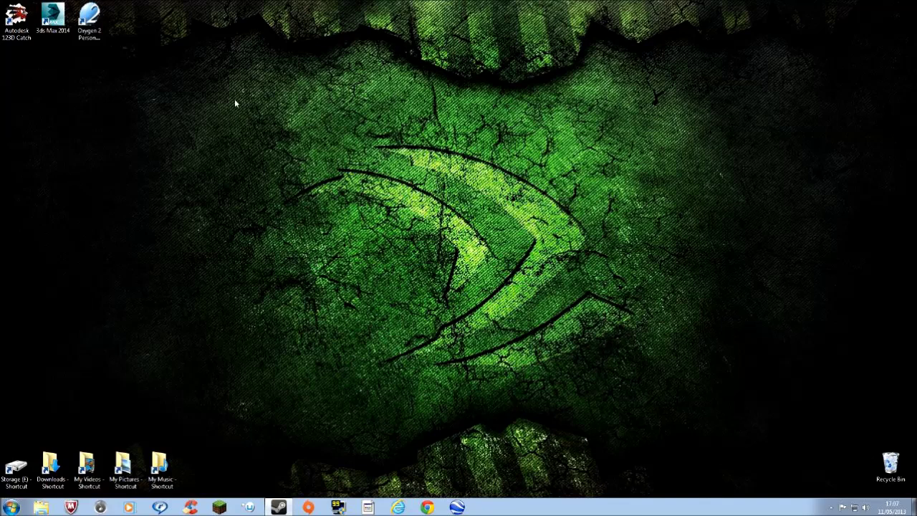
# - Start 3ds Max 2014, dismiss the welcome screen, and begin opening an existing file
pyautogui.doubleClick(52, 18)
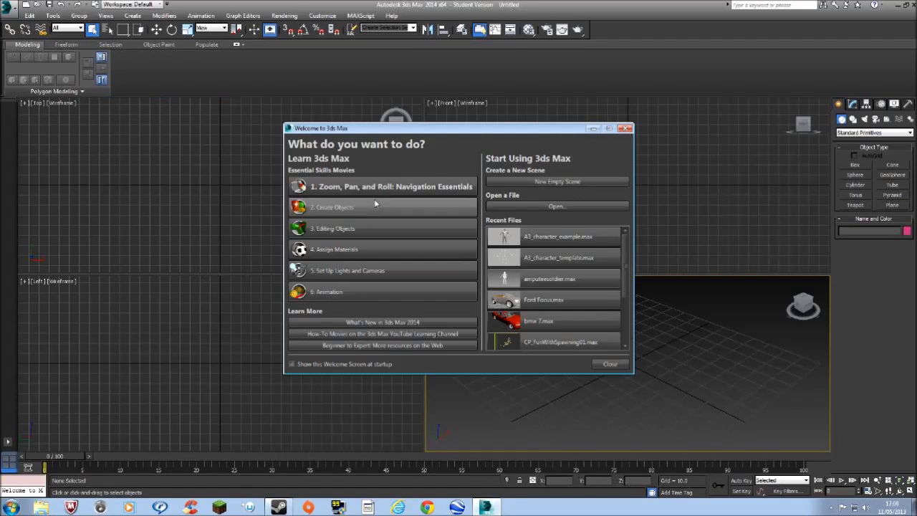
pyautogui.click(610, 363)
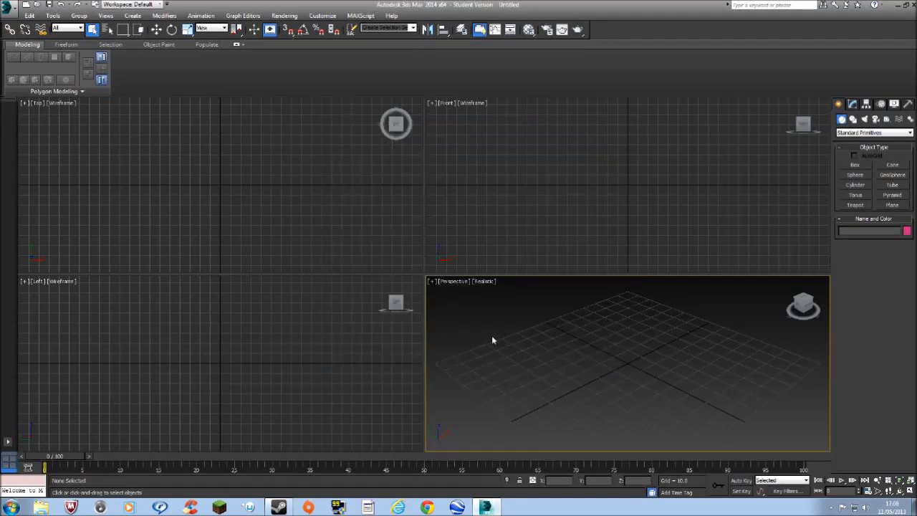
pyautogui.click(15, 7)
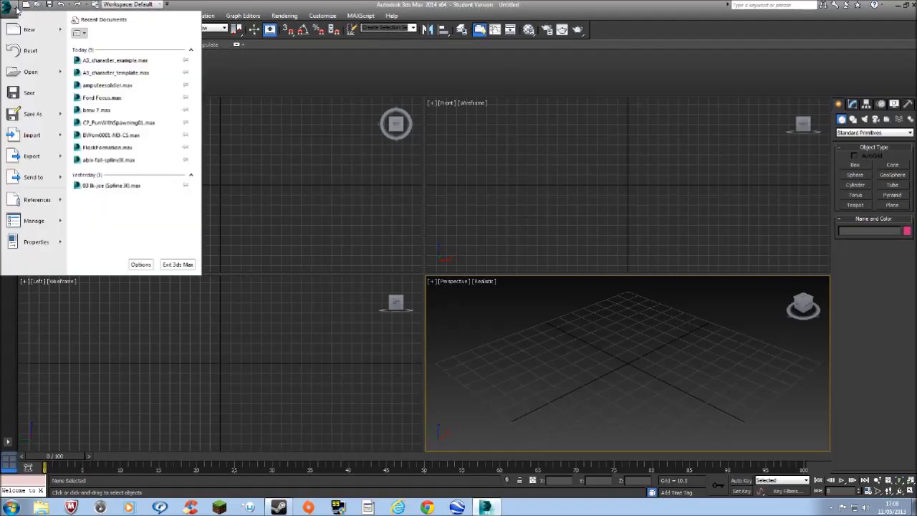
pyautogui.click(25, 73)
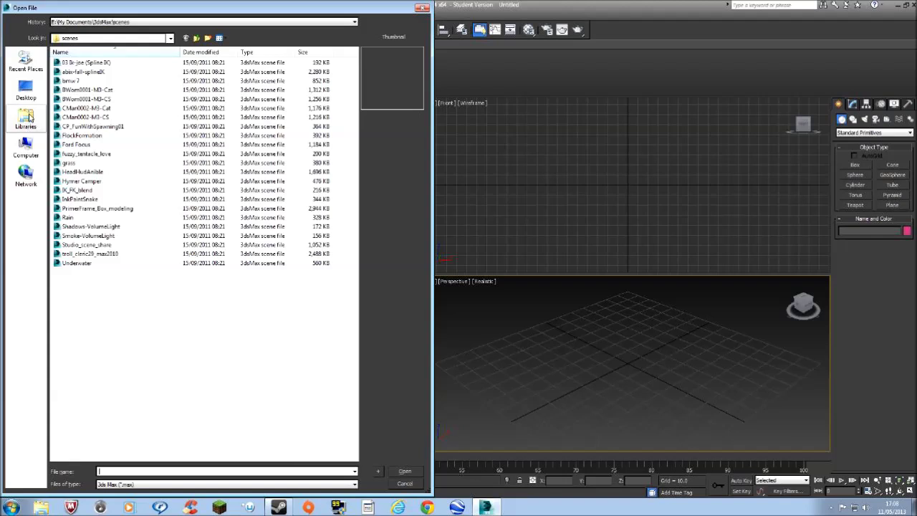
# - Browse to the ArmA III - Stuff folder on Storage (E:) and list all file types
pyautogui.click(27, 148)
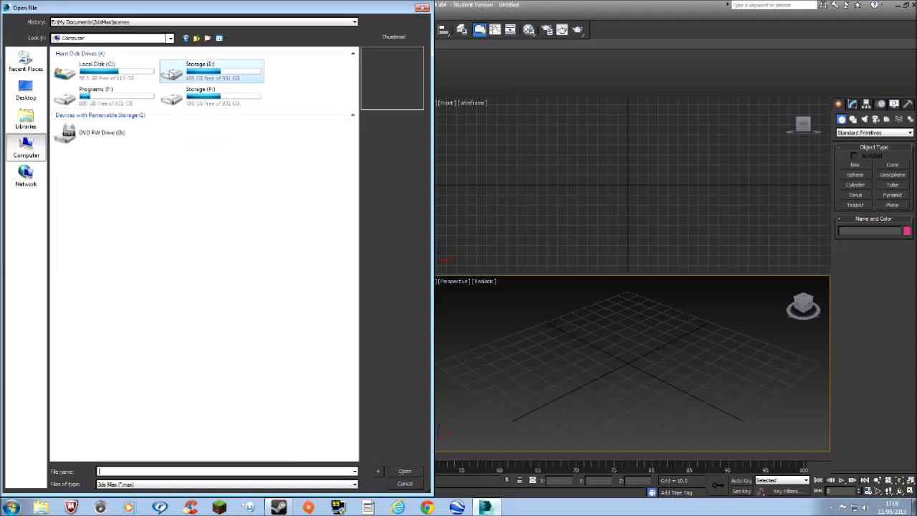
pyautogui.doubleClick(170, 74)
pyautogui.click(58, 65)
pyautogui.doubleClick(59, 64)
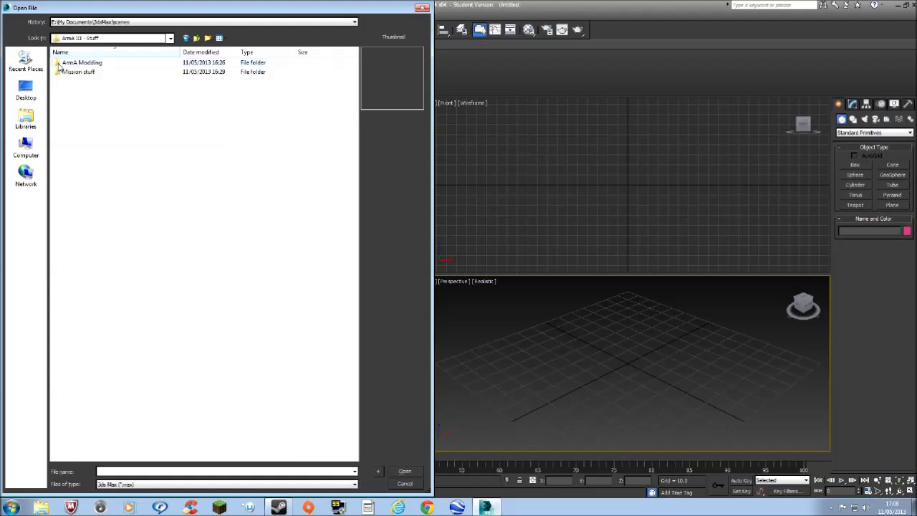
pyautogui.click(65, 65)
pyautogui.doubleClick(62, 65)
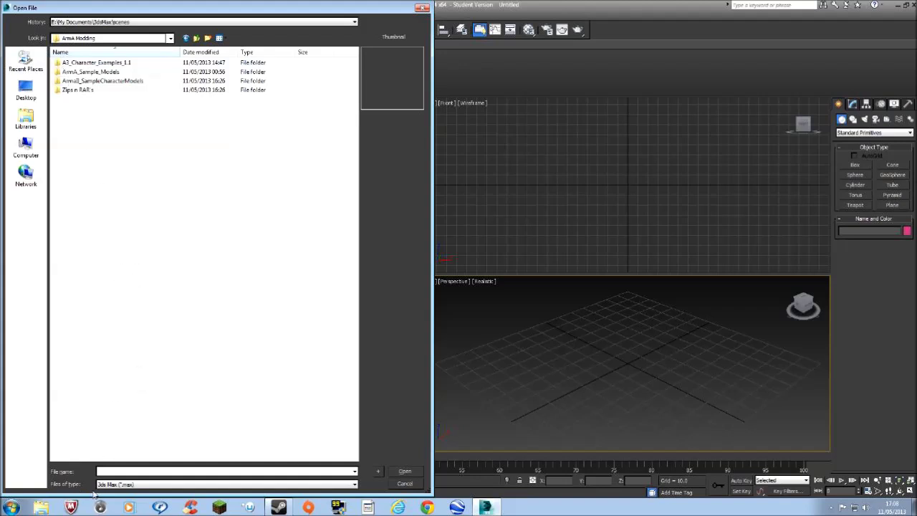
pyautogui.click(304, 486)
pyautogui.click(141, 511)
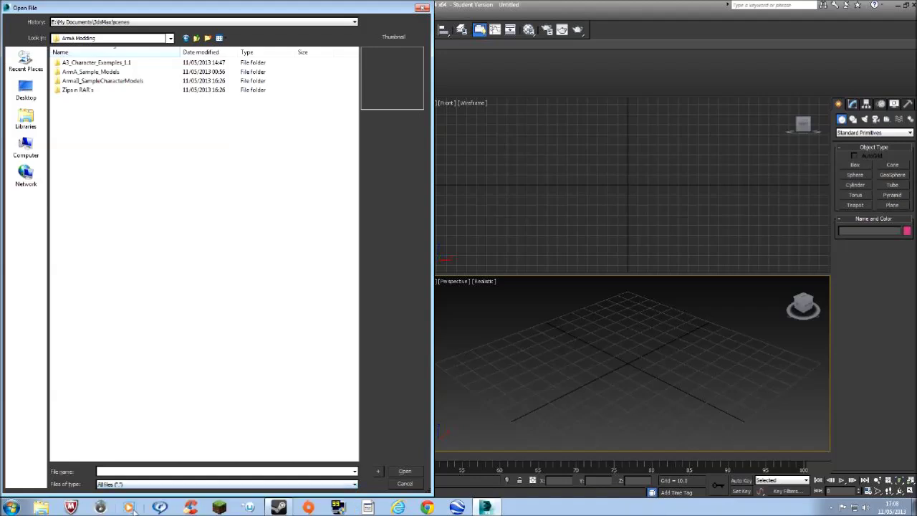
pyautogui.click(186, 39)
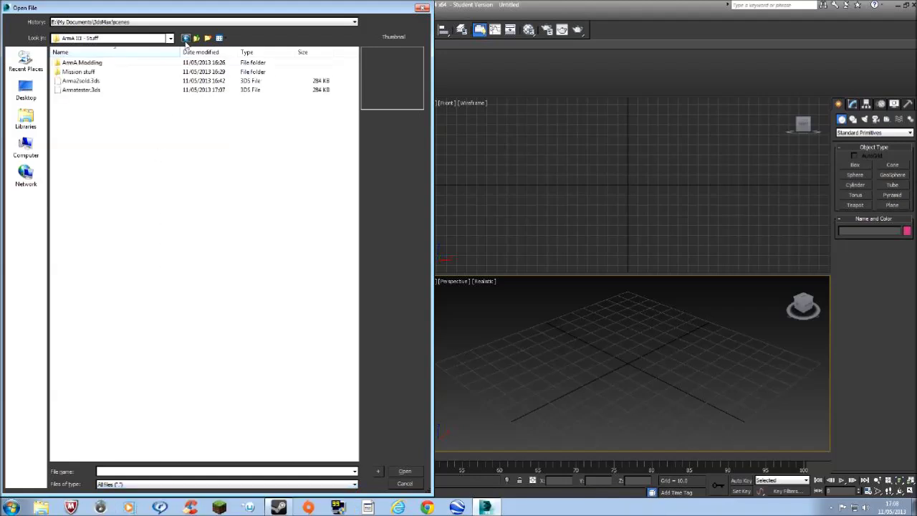
# - Open Armatester.3ds and import it with the options to merge objects with the current scene and convert units
pyautogui.click(352, 485)
pyautogui.click(114, 512)
pyautogui.click(72, 92)
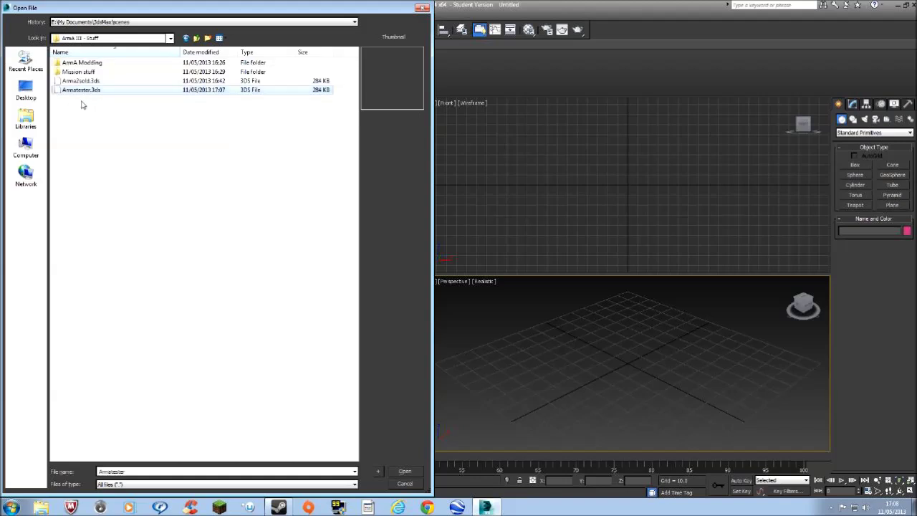
pyautogui.doubleClick(58, 91)
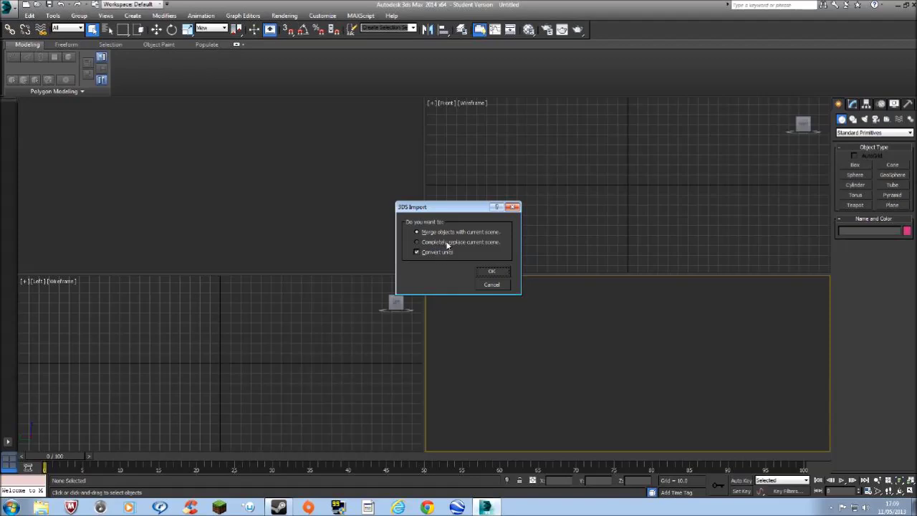
pyautogui.click(488, 273)
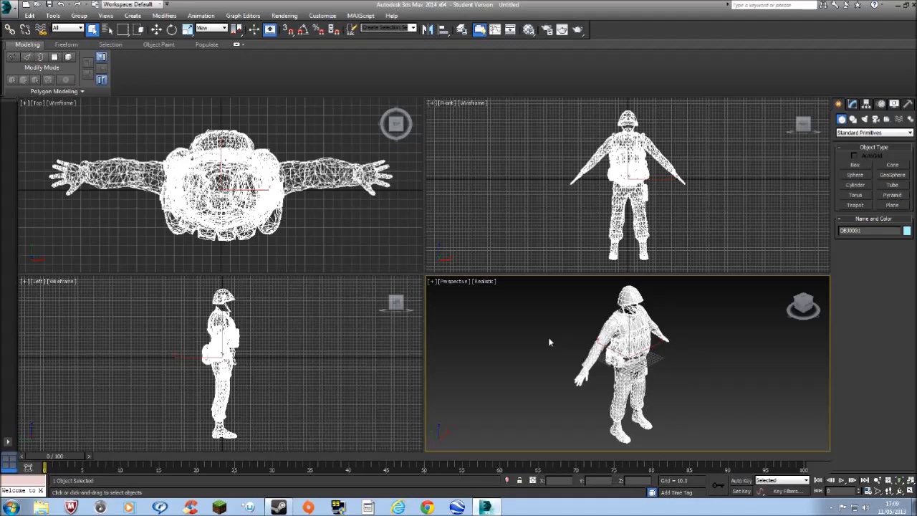
# - Maximize the Perspective viewport and turn the view to face the soldier model from the front
pyautogui.click(432, 282)
pyautogui.click(457, 292)
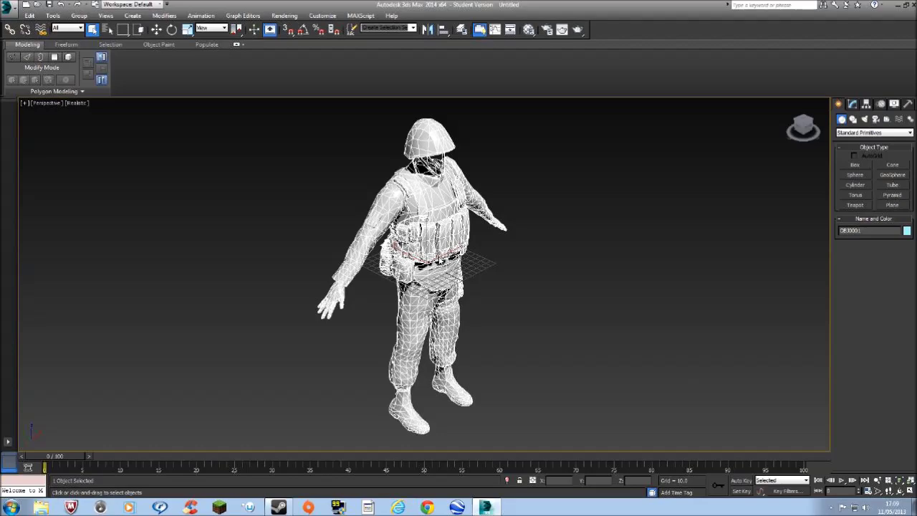
pyautogui.keyDown('alt'); pyautogui.moveTo(430, 244); pyautogui.dragTo(366, 227, button='middle'); pyautogui.keyUp('alt')
pyautogui.scroll(5, 438, 206)
pyautogui.scroll(-5, 439, 205)
pyautogui.scroll(-5, 367, 227)
pyautogui.scroll(5, 367, 226)
pyautogui.scroll(-3, 388, 260)
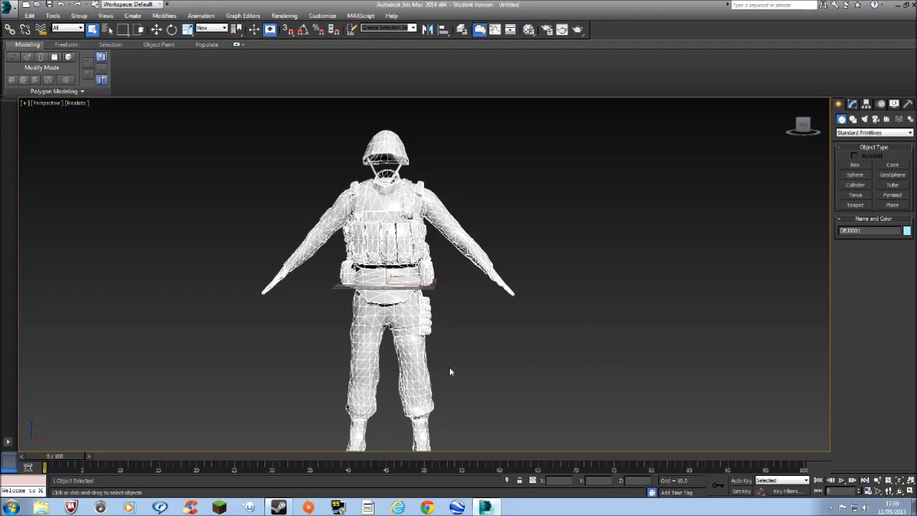
pyautogui.scroll(-3, 472, 365)
pyautogui.scroll(4, 473, 373)
pyautogui.moveTo(399, 315); pyautogui.dragTo(418, 270, button='middle')
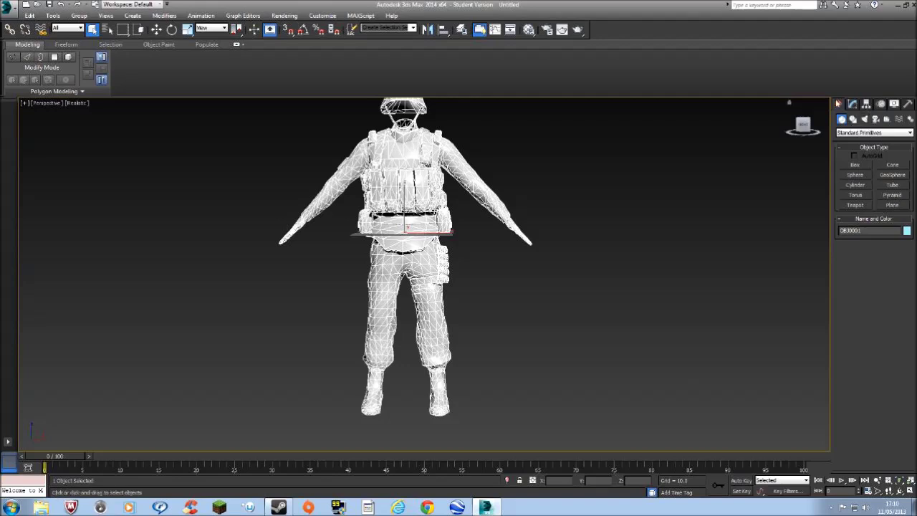
# - Switch the soldier's Editable Mesh to face selection and delete the faces of its left leg from the knee down, including the boot
pyautogui.click(853, 105)
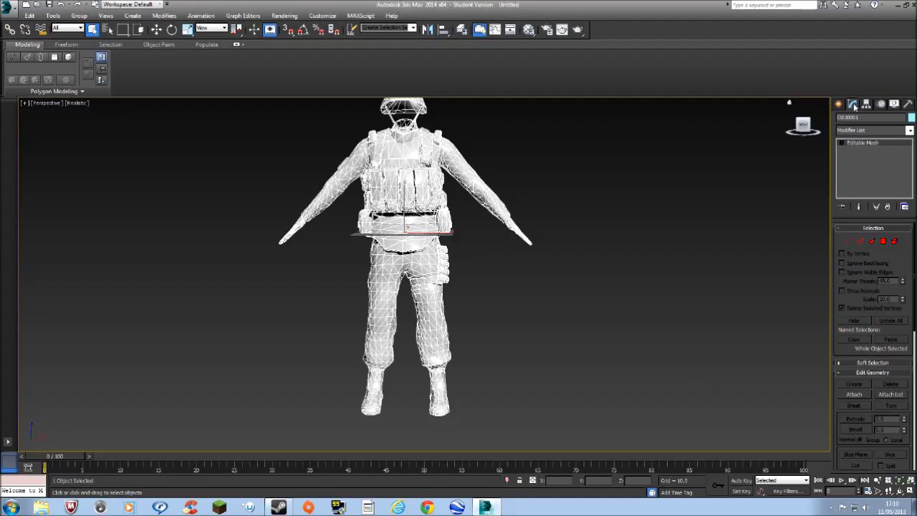
pyautogui.click(872, 242)
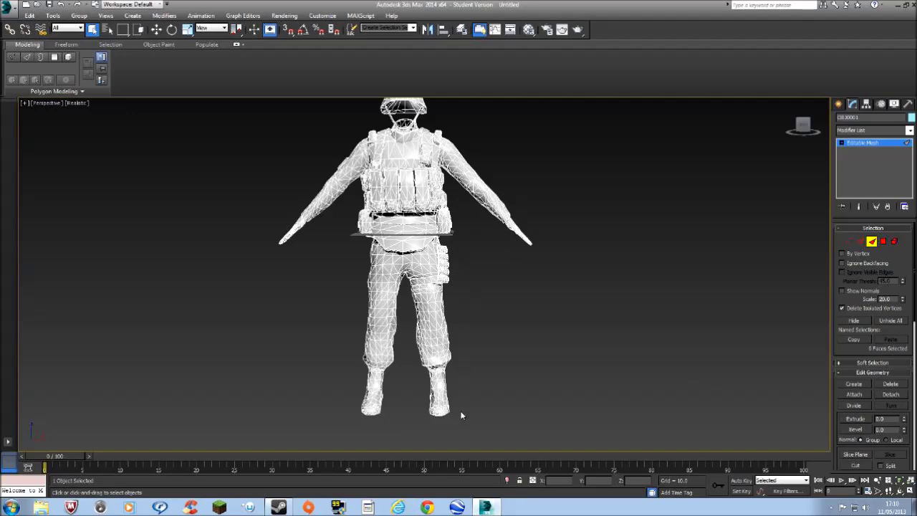
pyautogui.moveTo(443, 391); pyautogui.dragTo(416, 347)
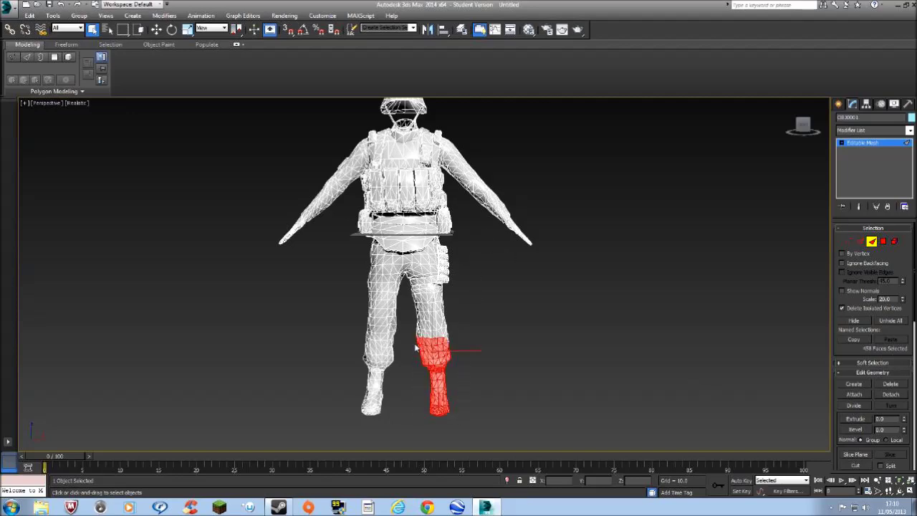
pyautogui.scroll(6, 425, 361)
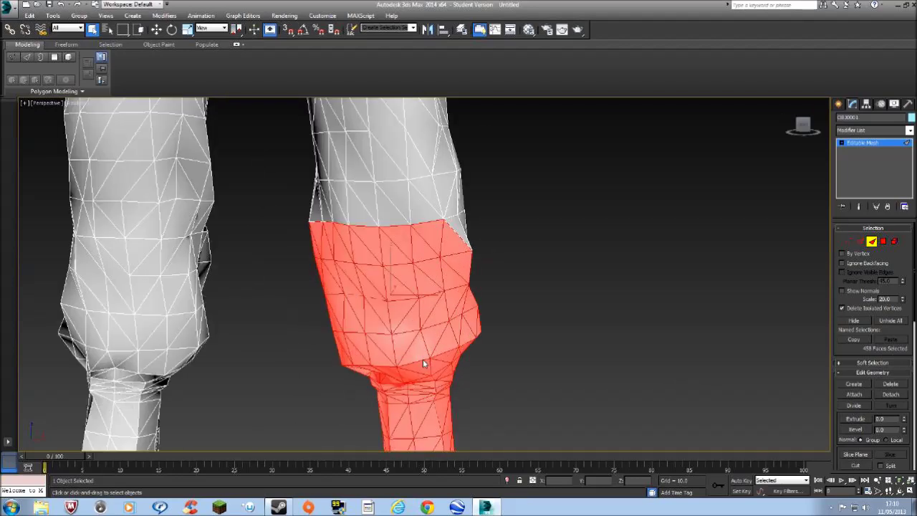
pyautogui.moveTo(423, 351)
pyautogui.keyDown('alt'); pyautogui.mouseDown(button='middle')
pyautogui.moveTo(299, 346)
pyautogui.moveTo(424, 341)
pyautogui.mouseUp(button='middle'); pyautogui.keyUp('alt')
pyautogui.scroll(-8, 424, 342)
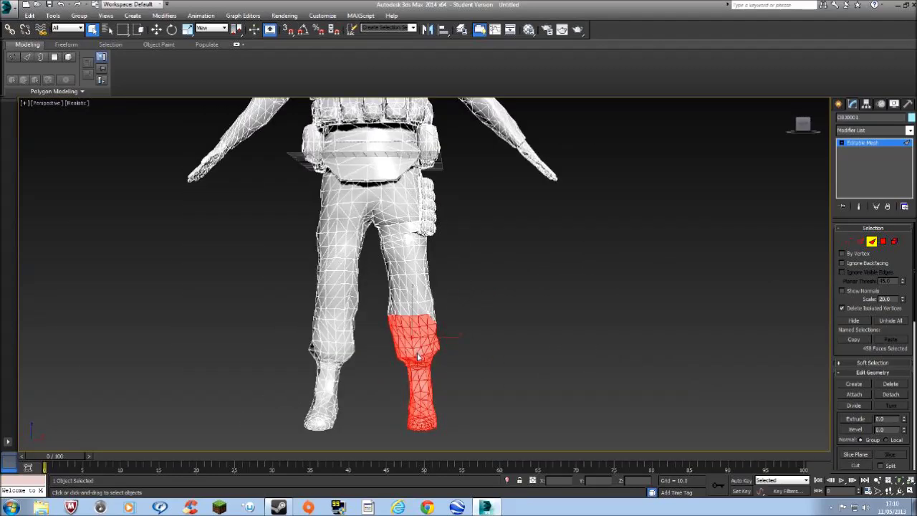
pyautogui.press('Delete')
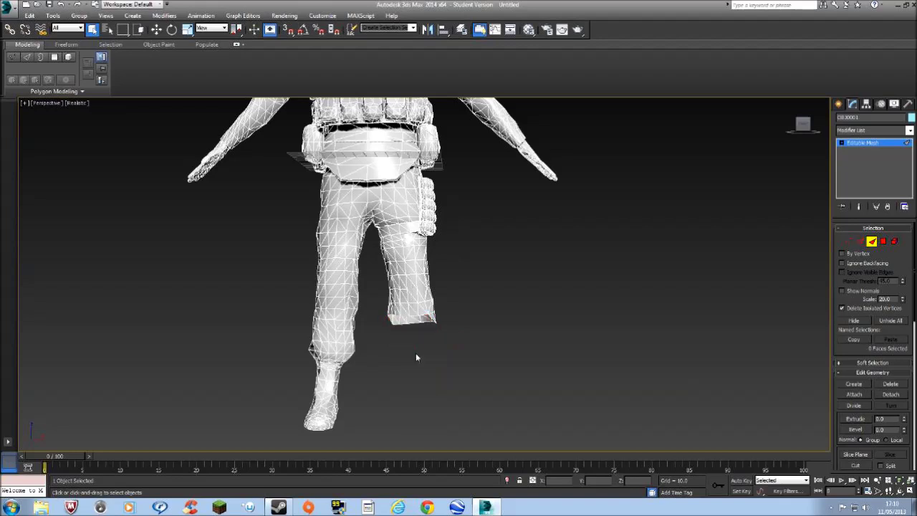
# - Move several individual faces around the cut end of the soldier's left leg to give the stump a ragged edge
pyautogui.scroll(6, 413, 329)
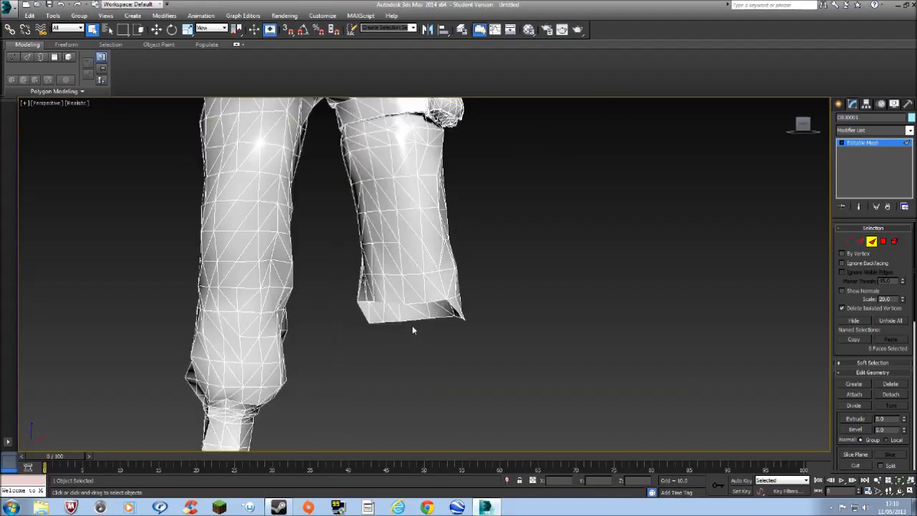
pyautogui.click(410, 282)
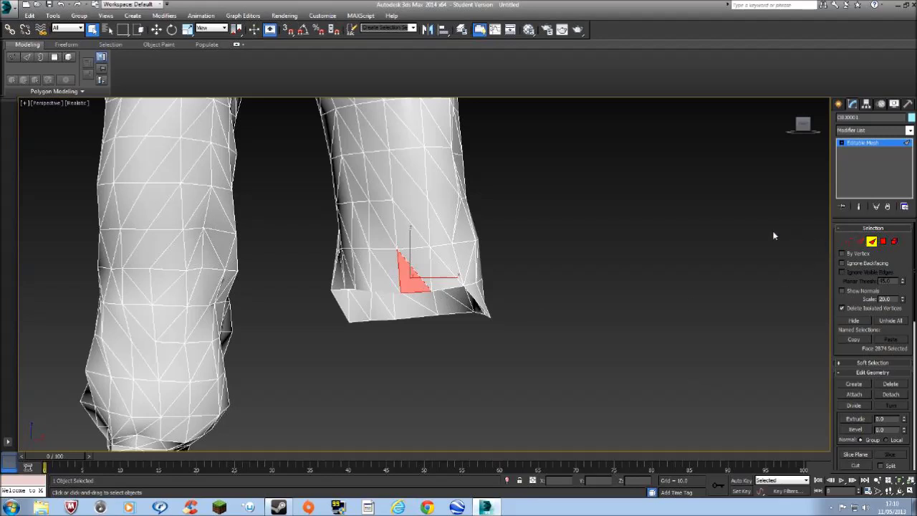
pyautogui.rightClick(409, 280)
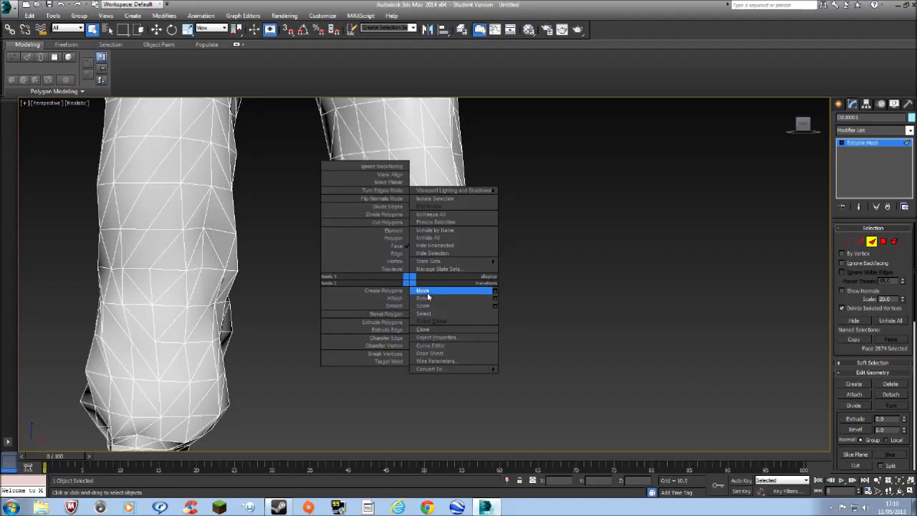
pyautogui.click(425, 292)
pyautogui.moveTo(423, 282)
pyautogui.mouseDown()
pyautogui.moveTo(455, 287)
pyautogui.moveTo(422, 276)
pyautogui.mouseUp()
pyautogui.moveTo(406, 266); pyautogui.dragTo(410, 287)
pyautogui.click(356, 308)
pyautogui.moveTo(356, 310); pyautogui.dragTo(410, 255)
pyautogui.click(473, 304)
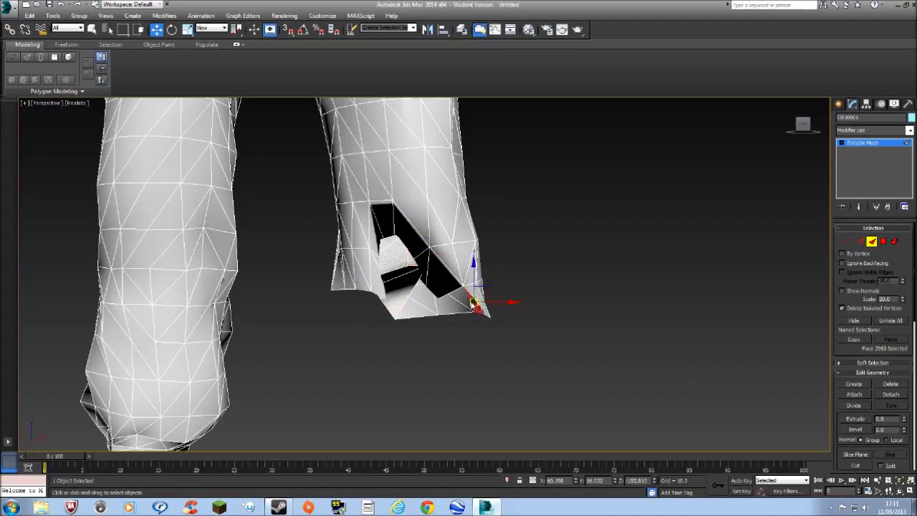
pyautogui.moveTo(475, 303); pyautogui.dragTo(419, 297)
pyautogui.click(477, 300)
# - Select the faces of the soldier's right leg between mid-thigh and boot and delete them
pyautogui.scroll(-2, 417, 299)
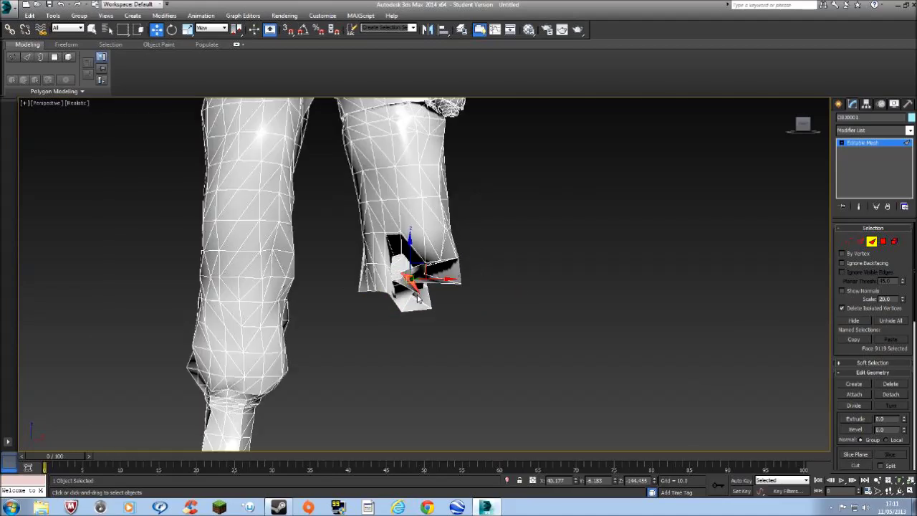
pyautogui.scroll(-4, 417, 298)
pyautogui.scroll(3, 406, 313)
pyautogui.scroll(-4, 358, 337)
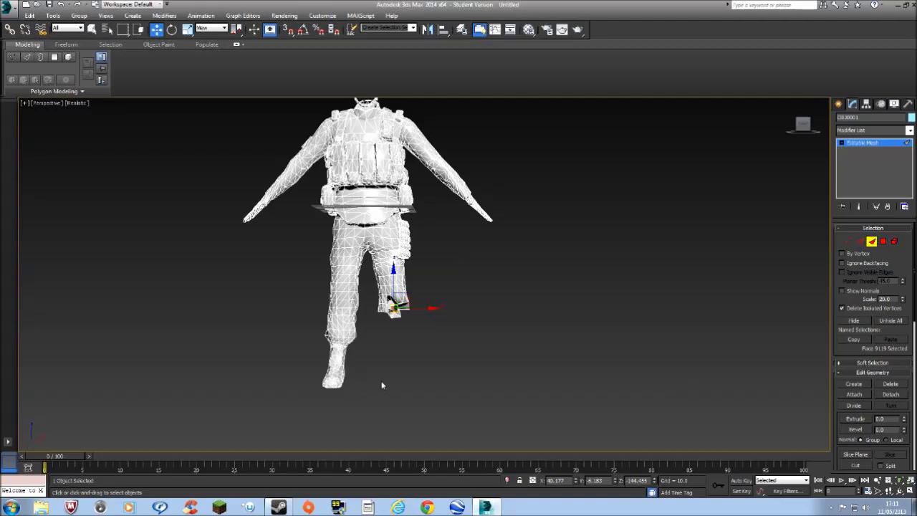
pyautogui.moveTo(344, 385); pyautogui.dragTo(296, 287)
pyautogui.moveTo(371, 398); pyautogui.dragTo(303, 271)
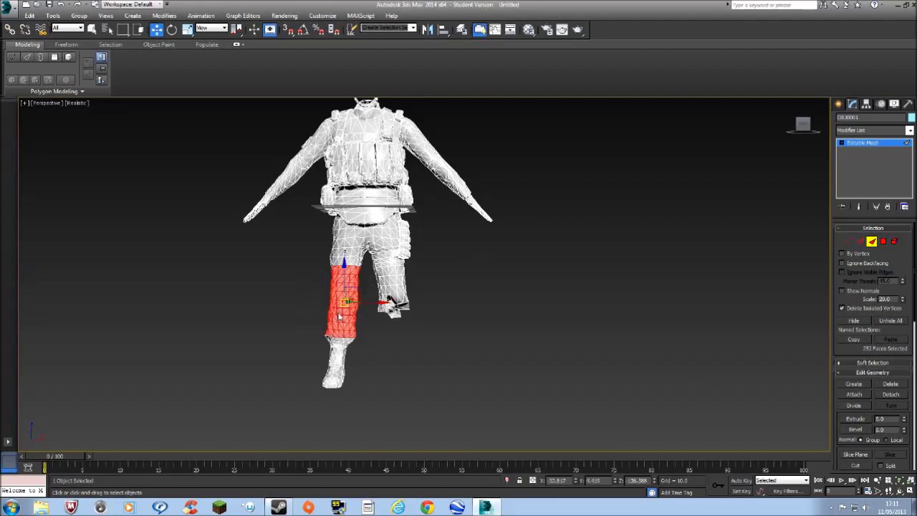
pyautogui.press('Delete')
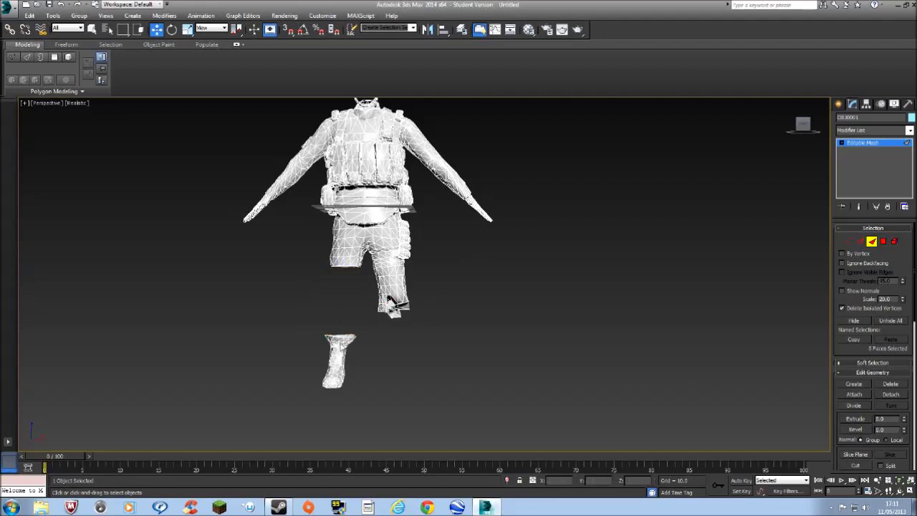
# - Move individual faces along the open top of the detached right boot to make its edge jagged
pyautogui.scroll(5, 340, 344)
pyautogui.click(344, 326)
pyautogui.click(366, 354)
pyautogui.moveTo(367, 355); pyautogui.dragTo(334, 288)
pyautogui.click(332, 295)
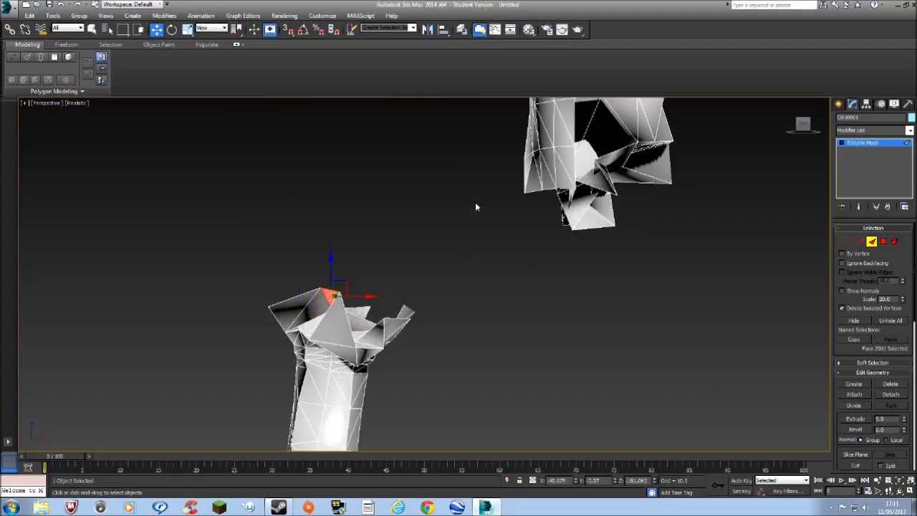
pyautogui.scroll(-3, 475, 207)
pyautogui.rightClick(440, 180)
pyautogui.press('Escape')
# - Pull faces at the cut end of the soldier's right thigh out of place to roughen the stump
pyautogui.scroll(3, 446, 202)
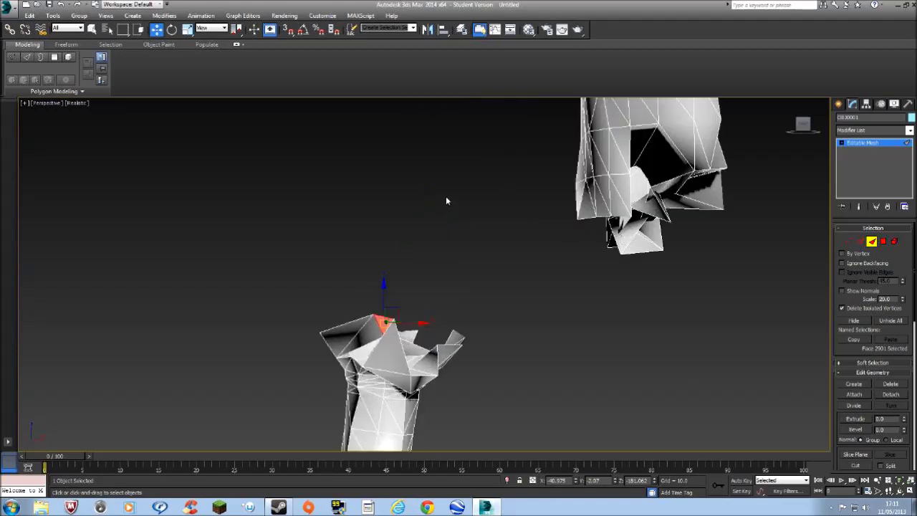
pyautogui.scroll(-3, 446, 196)
pyautogui.moveTo(450, 182); pyautogui.dragTo(432, 351, button='middle')
pyautogui.click(402, 230)
pyautogui.moveTo(405, 231); pyautogui.dragTo(393, 248)
pyautogui.keyDown('ctrl'); pyautogui.click(386, 231); pyautogui.keyUp('ctrl')
# - Clear the face selection on the soldier and return to the Select Object tool
pyautogui.scroll(-5, 449, 283)
pyautogui.scroll(-3, 448, 282)
pyautogui.scroll(3, 511, 301)
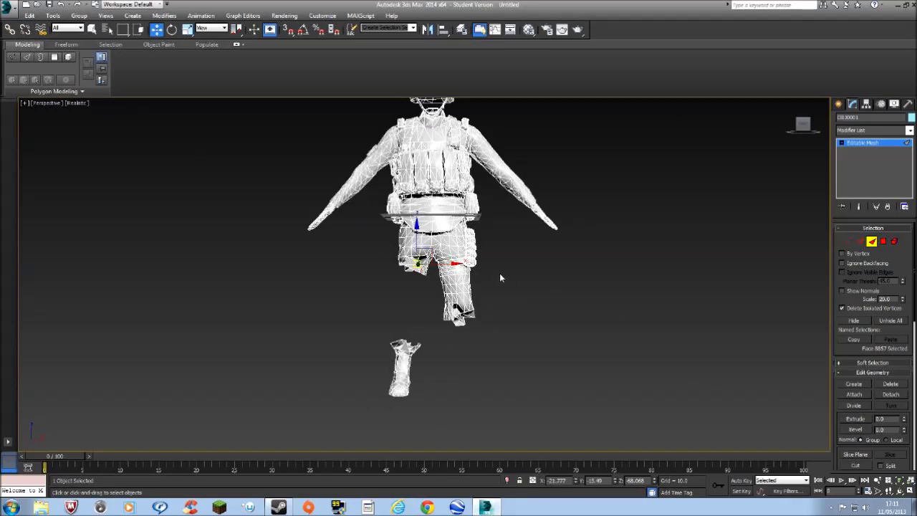
pyautogui.scroll(-3, 499, 273)
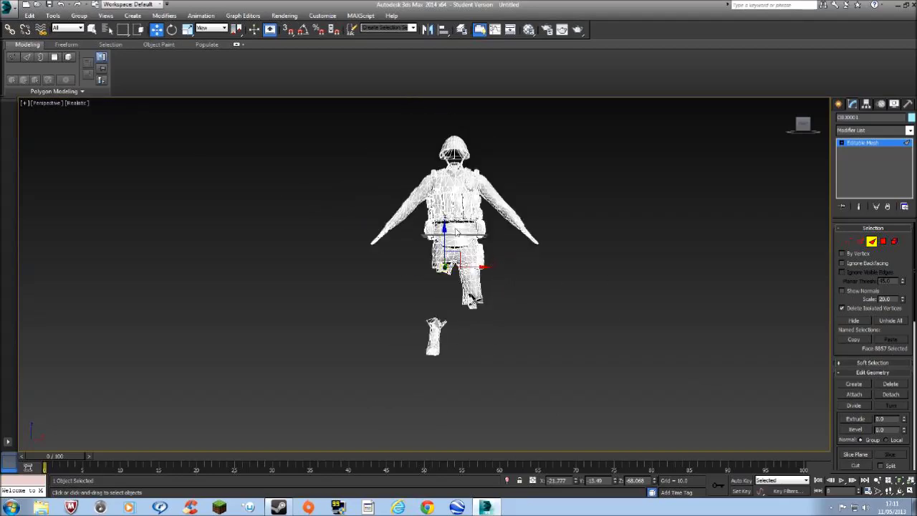
pyautogui.scroll(2, 430, 266)
pyautogui.keyDown('alt'); pyautogui.moveTo(426, 268); pyautogui.dragTo(468, 214, button='middle'); pyautogui.keyUp('alt')
pyautogui.scroll(3, 457, 215)
pyautogui.click(495, 199)
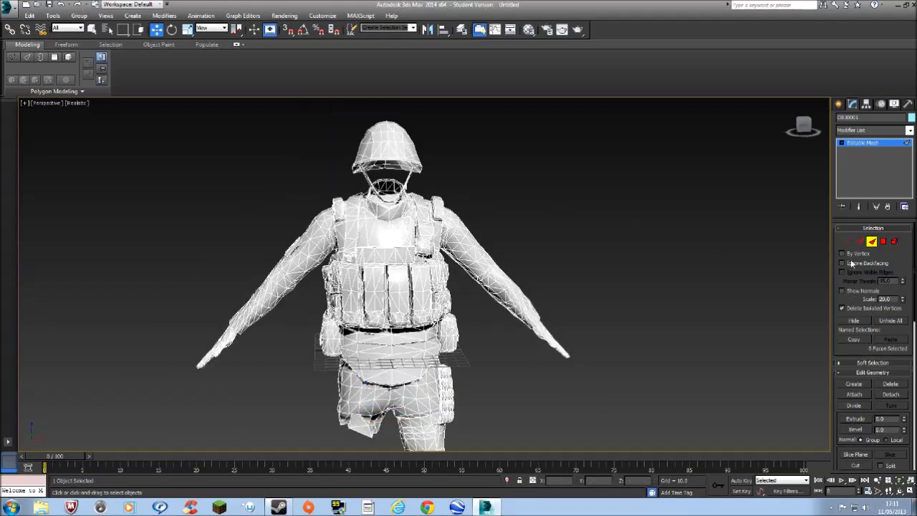
pyautogui.click(92, 29)
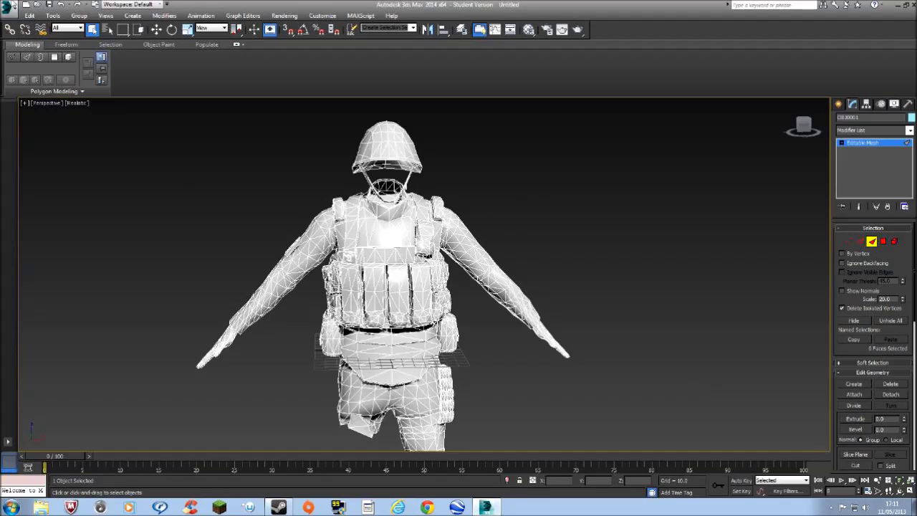
# - Start exporting the scene to the Storage (P:) drive with 3D Studio (*.3DS) as the file type
pyautogui.click(11, 9)
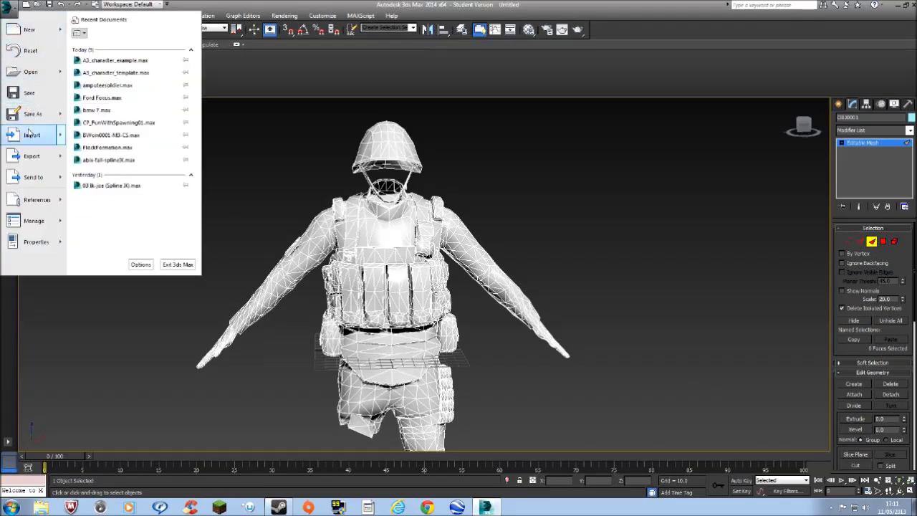
pyautogui.moveTo(31, 161)
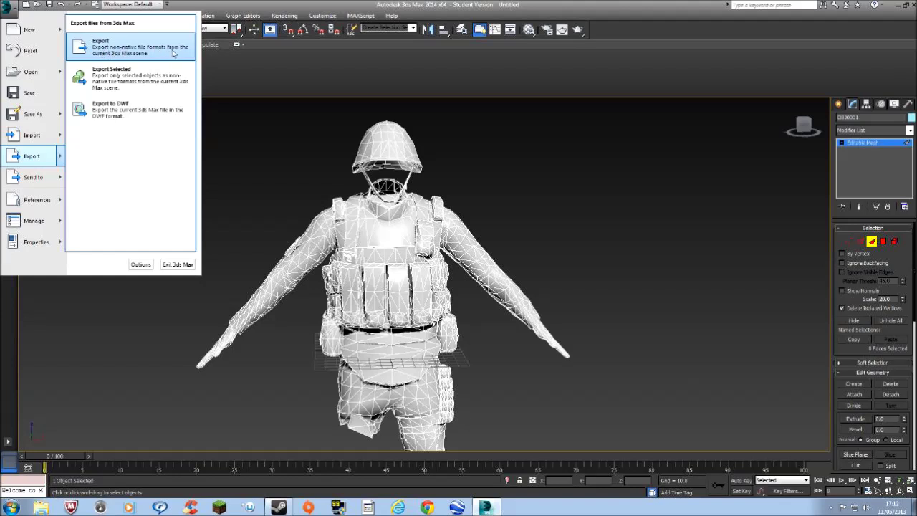
pyautogui.click(104, 48)
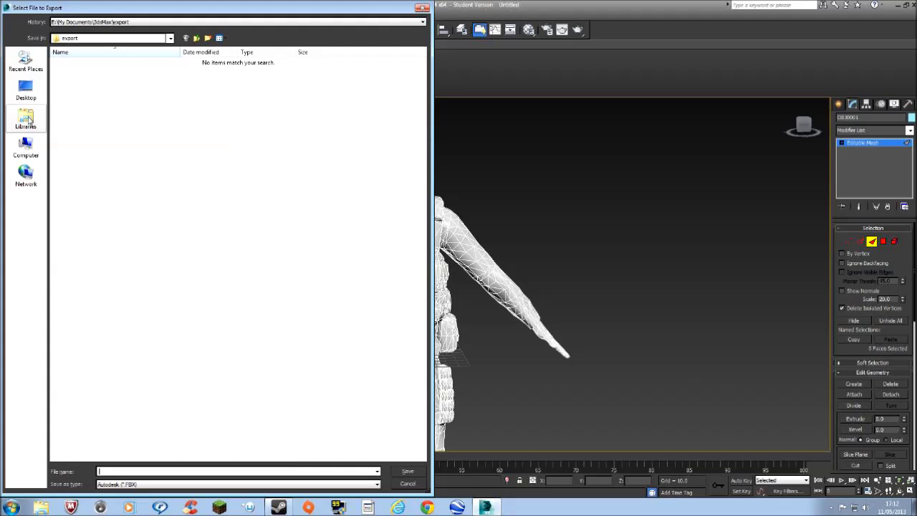
pyautogui.click(25, 147)
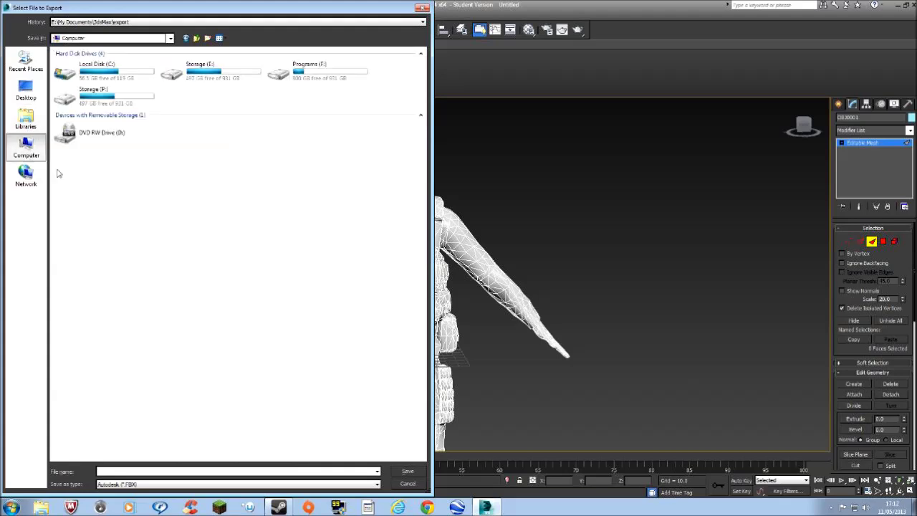
pyautogui.doubleClick(71, 93)
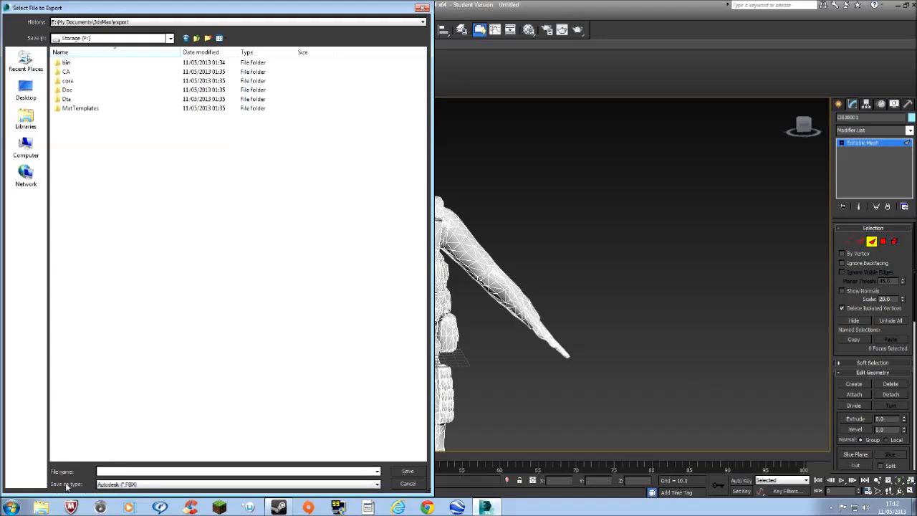
pyautogui.click(377, 485)
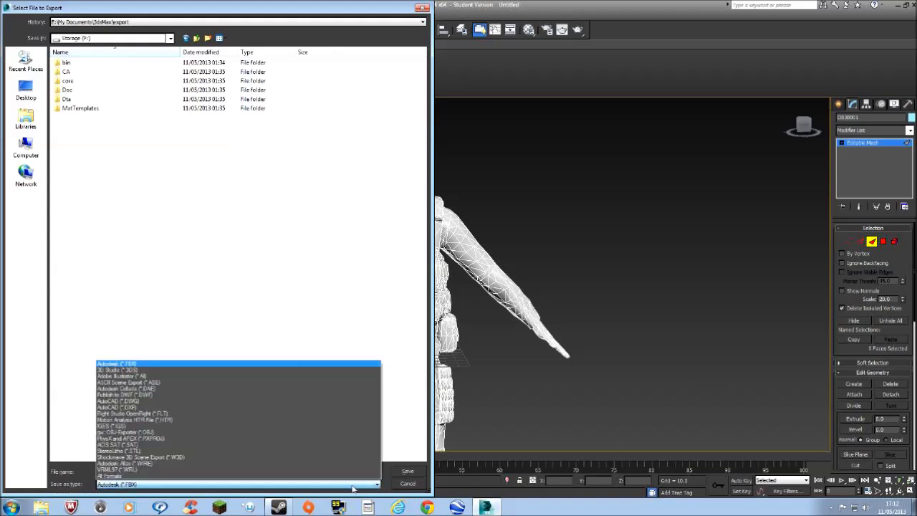
pyautogui.click(133, 370)
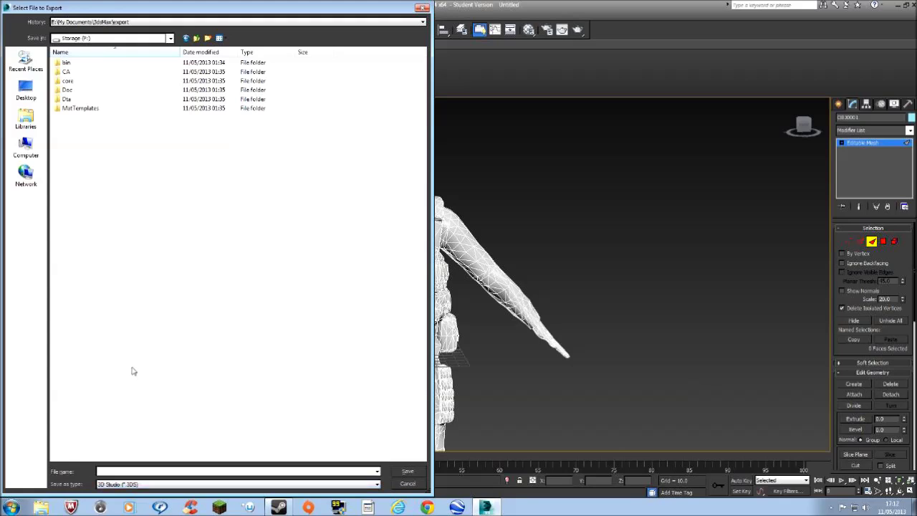
# - Name the export file Ame and save it with Preserve MAX's Texture Coordinates enabled
pyautogui.click(122, 472)
pyautogui.write('Ame')
pyautogui.click(408, 472)
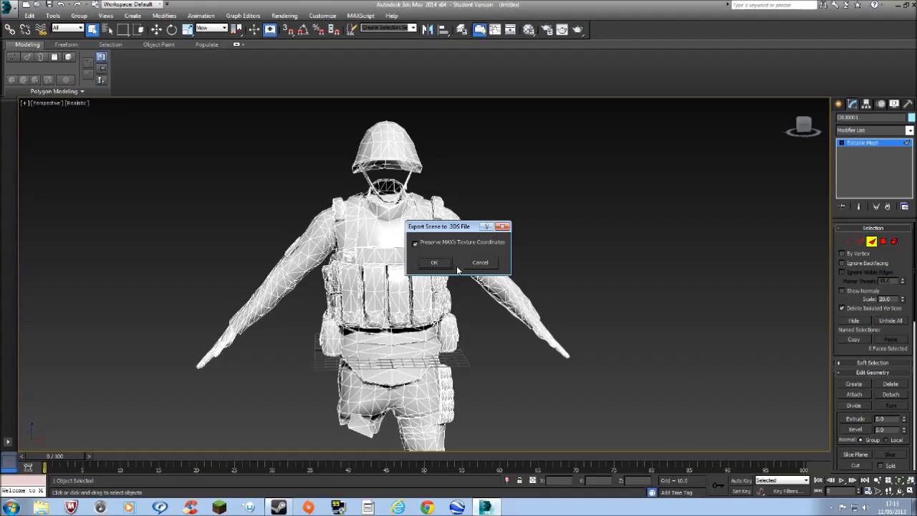
pyautogui.click(433, 263)
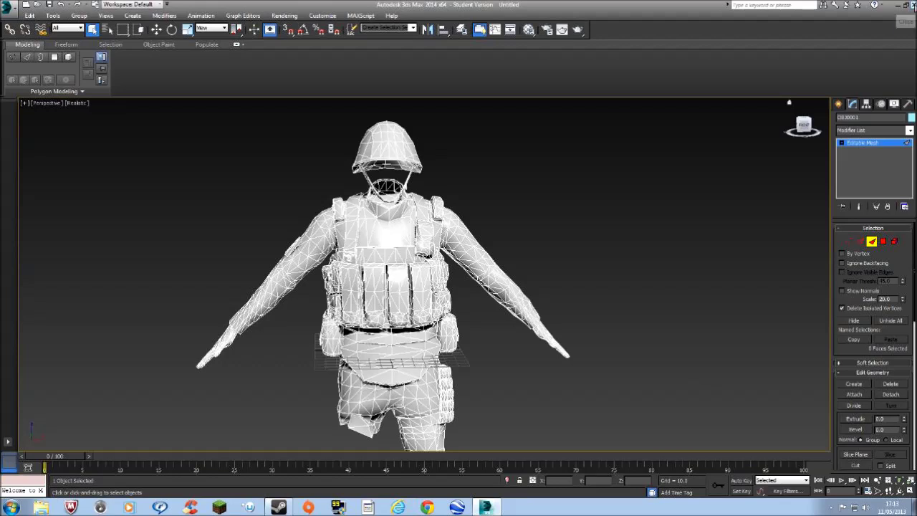
# - Close 3ds Max without saving the scene and launch Oxygen 2 Personal Edition from the desktop
pyautogui.click(908, 4)
pyautogui.click(458, 267)
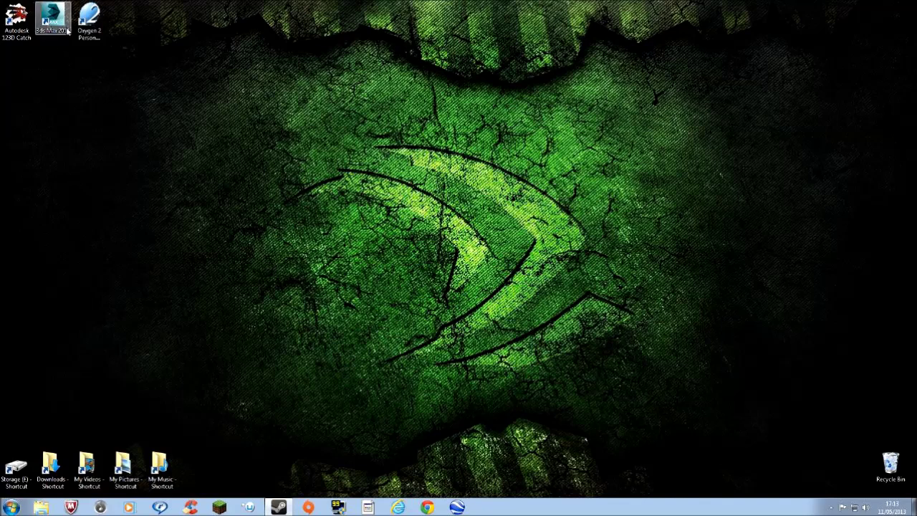
pyautogui.doubleClick(89, 20)
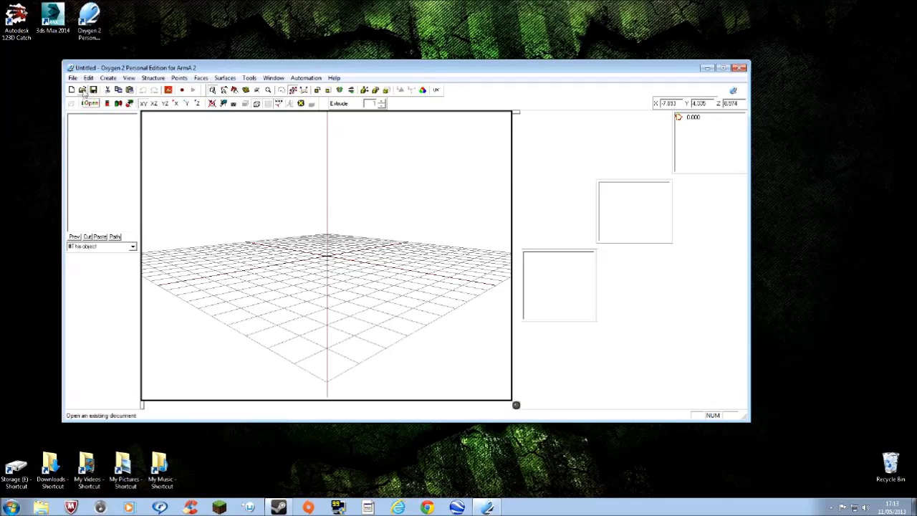
pyautogui.click(84, 93)
pyautogui.click(530, 150)
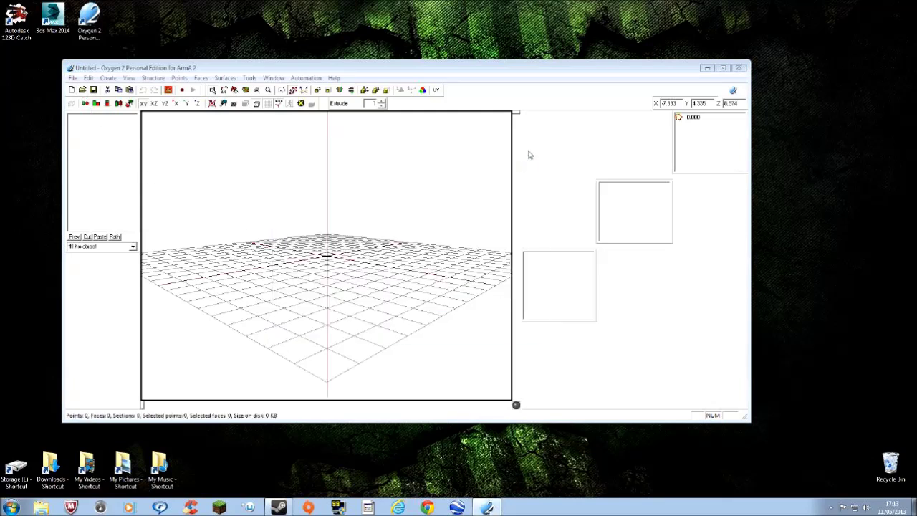
# - Start a 3D Studio import and browse to the Storage (E:) drive, keeping 3DS file as the file type
pyautogui.click(72, 78)
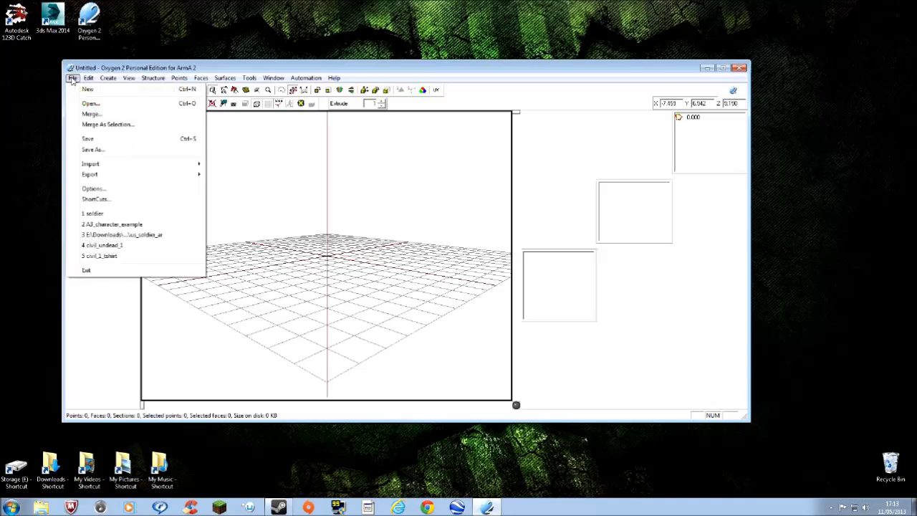
pyautogui.moveTo(93, 165)
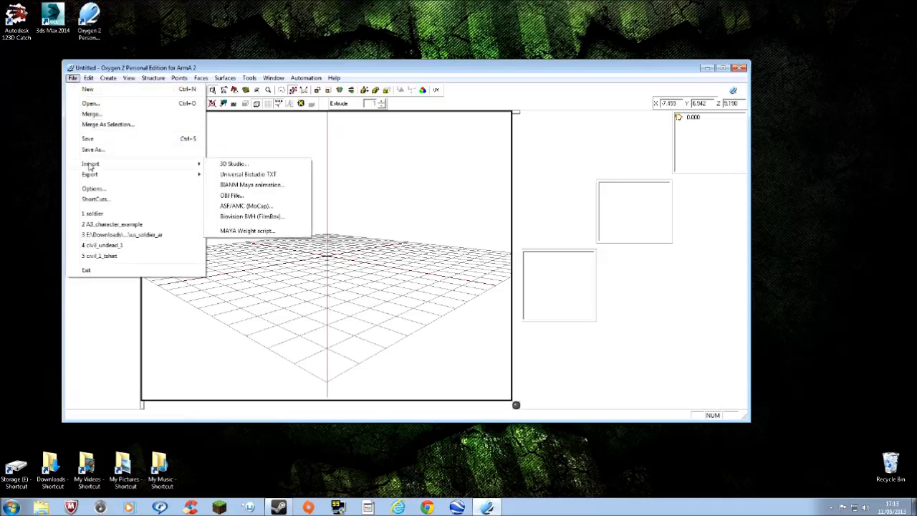
pyautogui.click(234, 165)
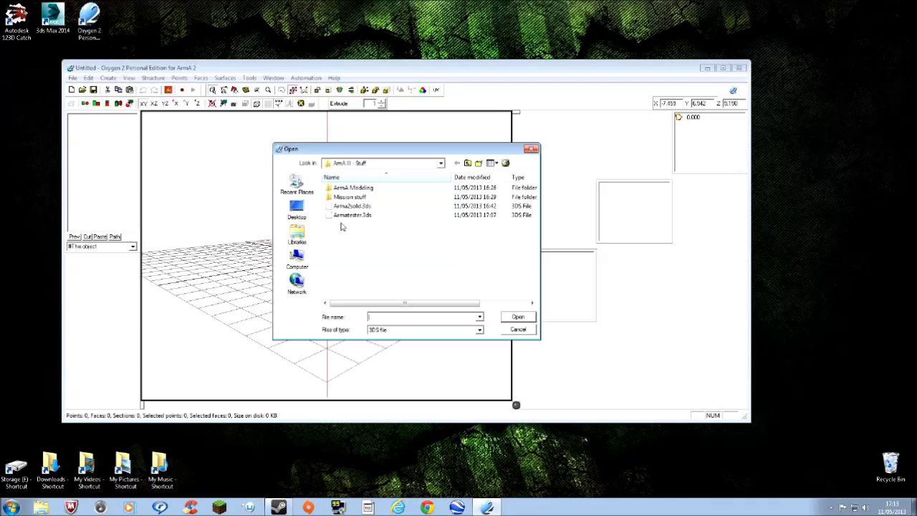
pyautogui.click(297, 259)
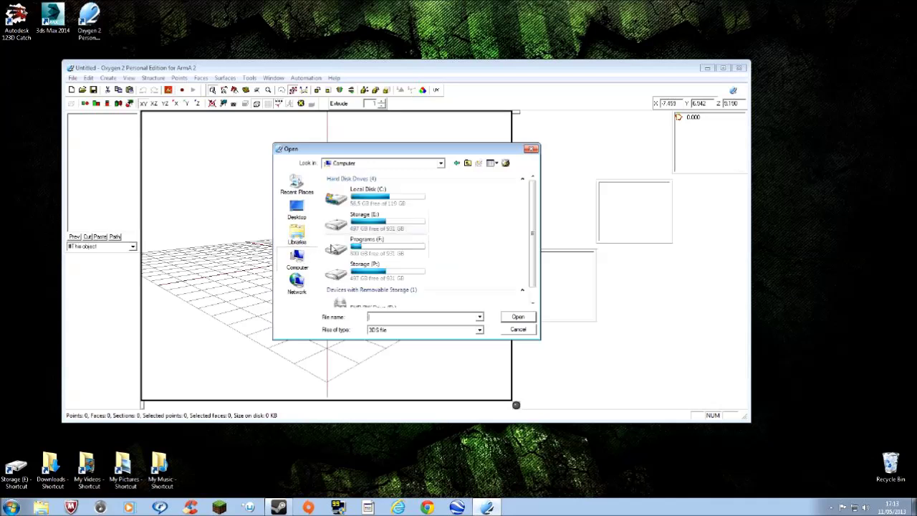
pyautogui.doubleClick(349, 222)
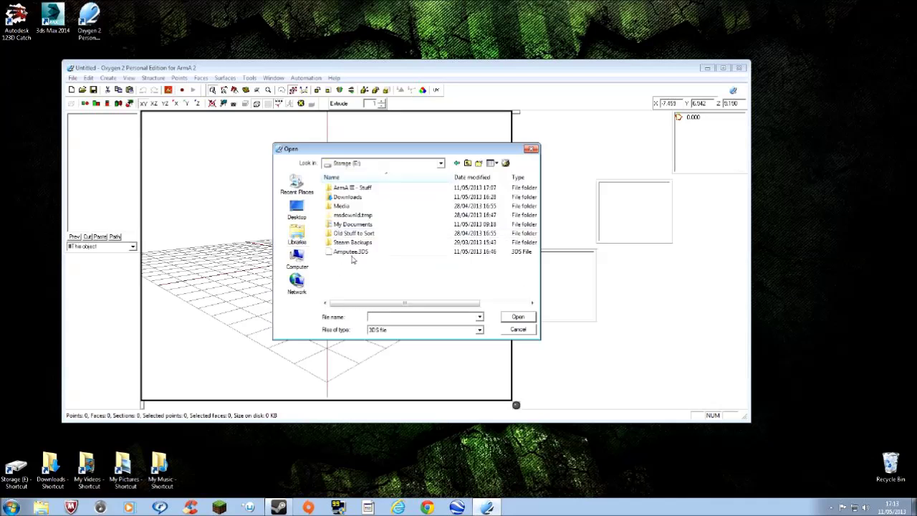
pyautogui.click(480, 330)
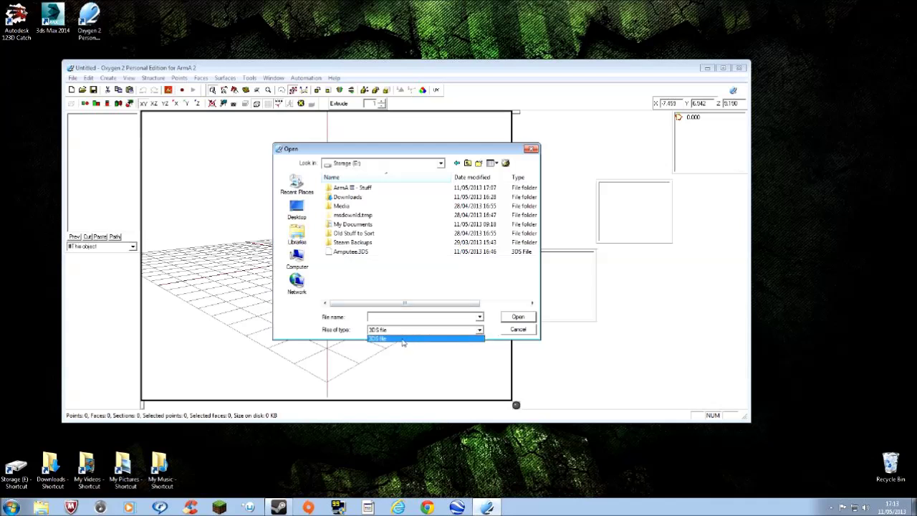
pyautogui.click(380, 341)
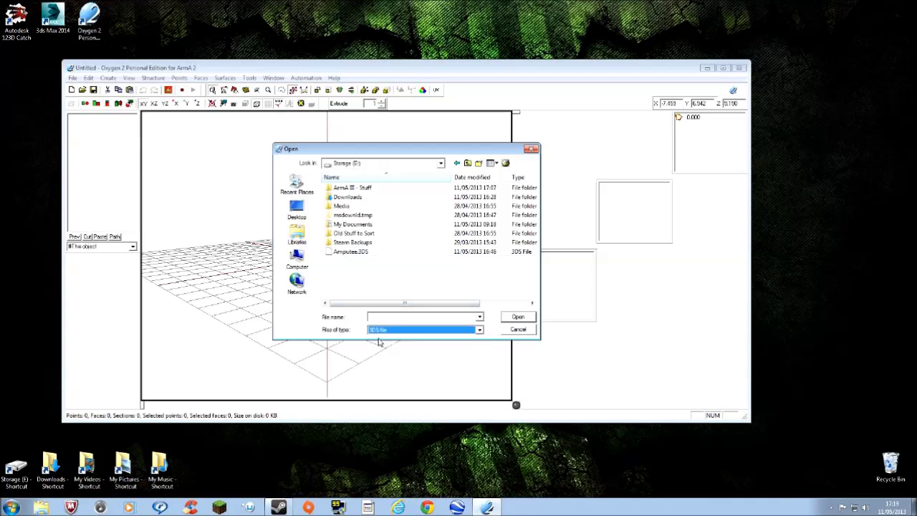
# - Look into the ArmA III - Stuff folder, return to Storage (E:) and open Amputee.3DS for import
pyautogui.click(344, 255)
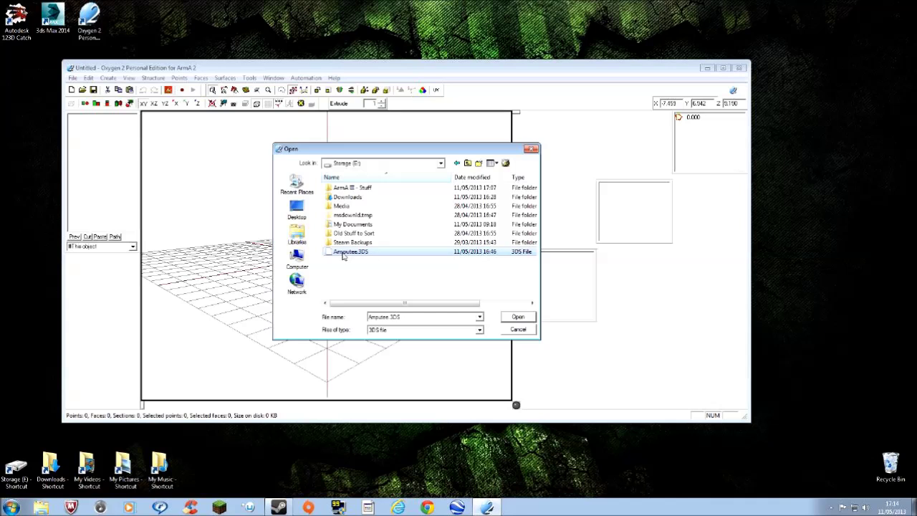
pyautogui.doubleClick(334, 189)
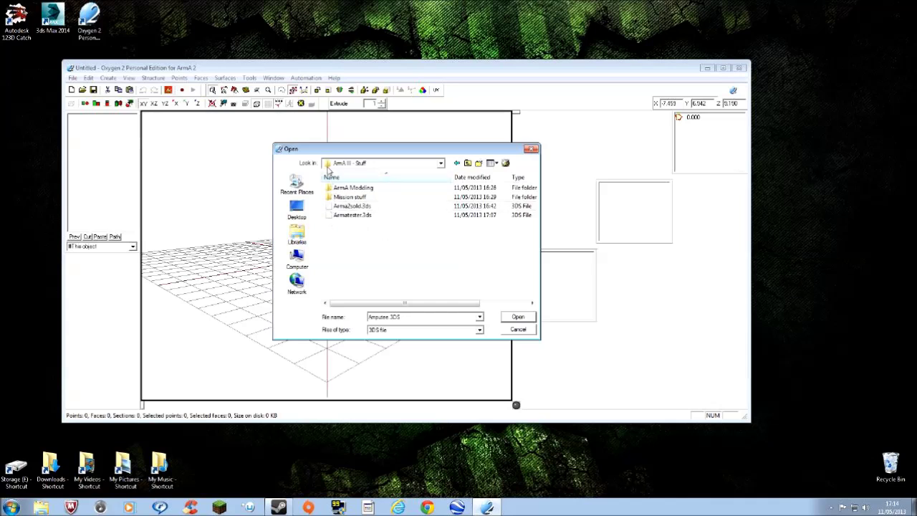
pyautogui.click(297, 260)
pyautogui.doubleClick(336, 222)
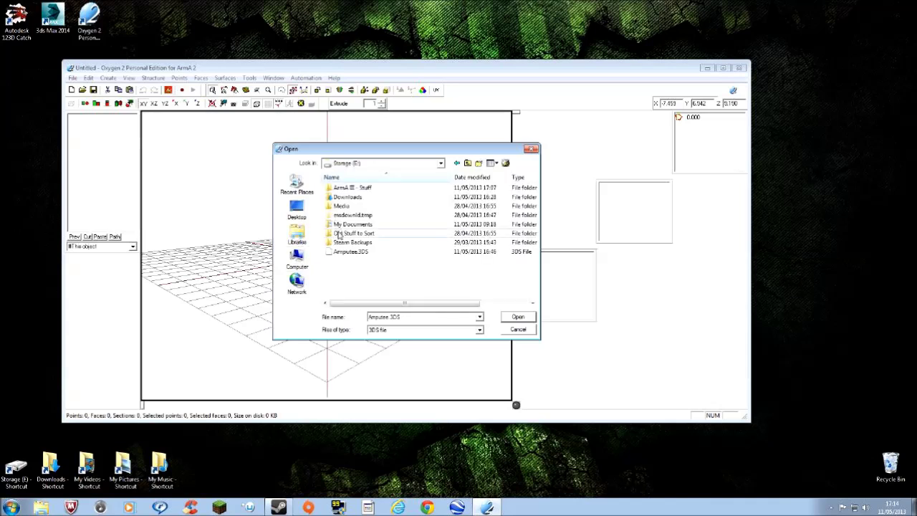
pyautogui.click(332, 253)
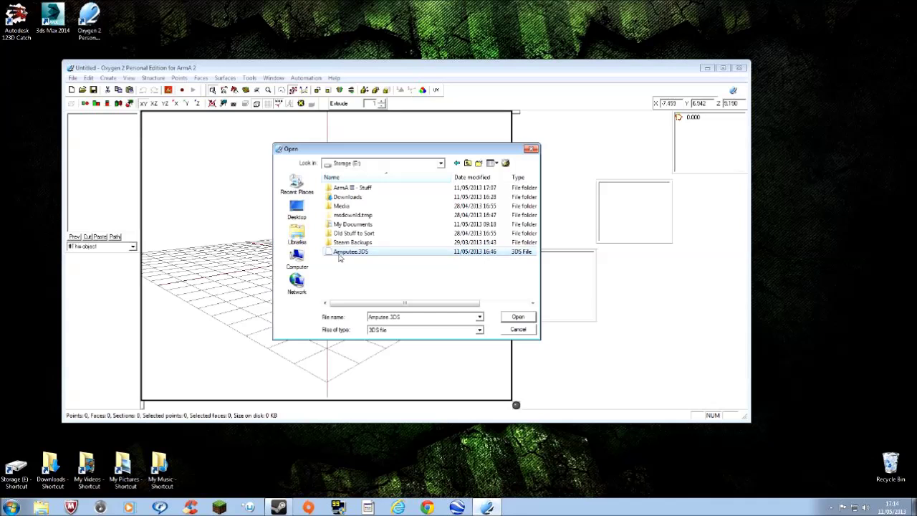
pyautogui.click(517, 317)
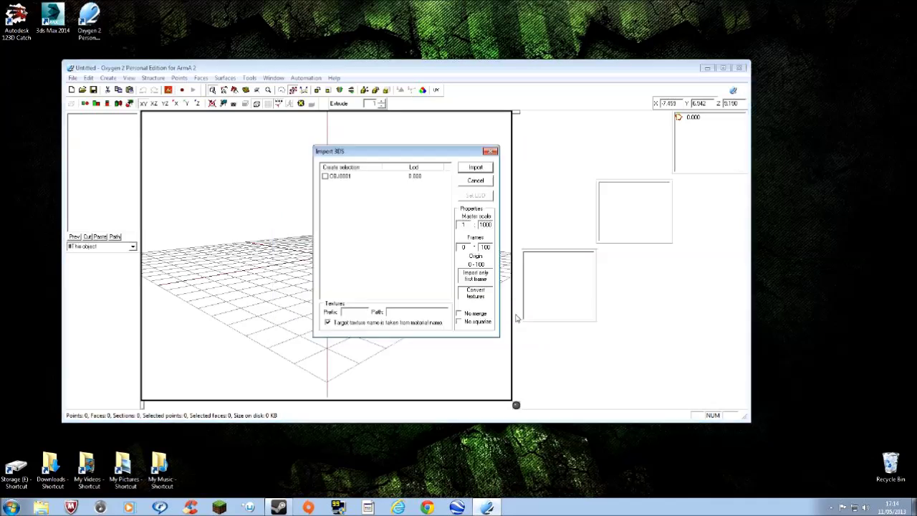
# - Import the 3DS object with the default settings, accepting the texture conversion list
pyautogui.click(476, 169)
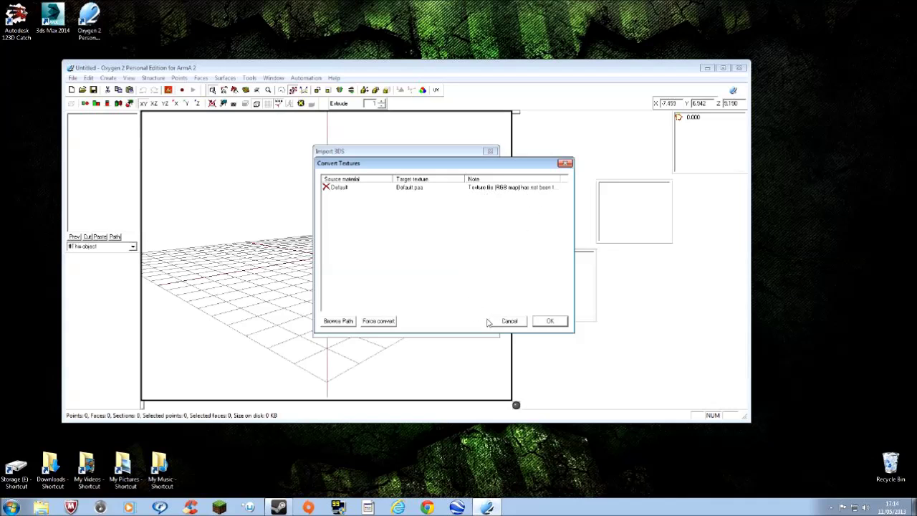
pyautogui.click(548, 321)
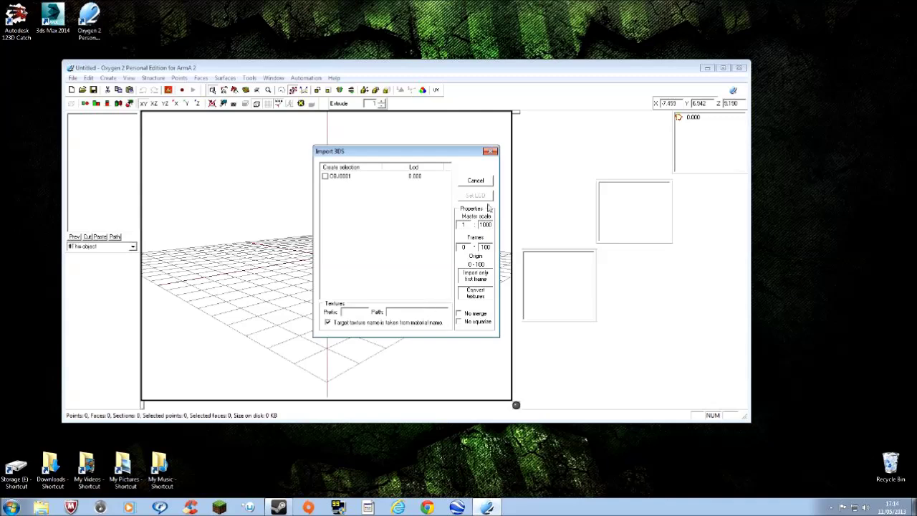
pyautogui.click(475, 178)
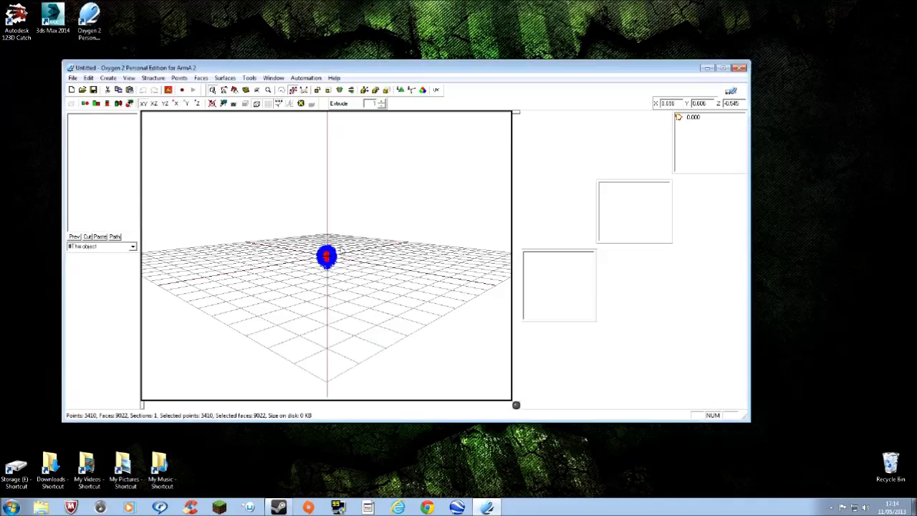
# - Inspect the imported soldier up close and close Oxygen 2 without saving the model
pyautogui.scroll(5, 327, 261)
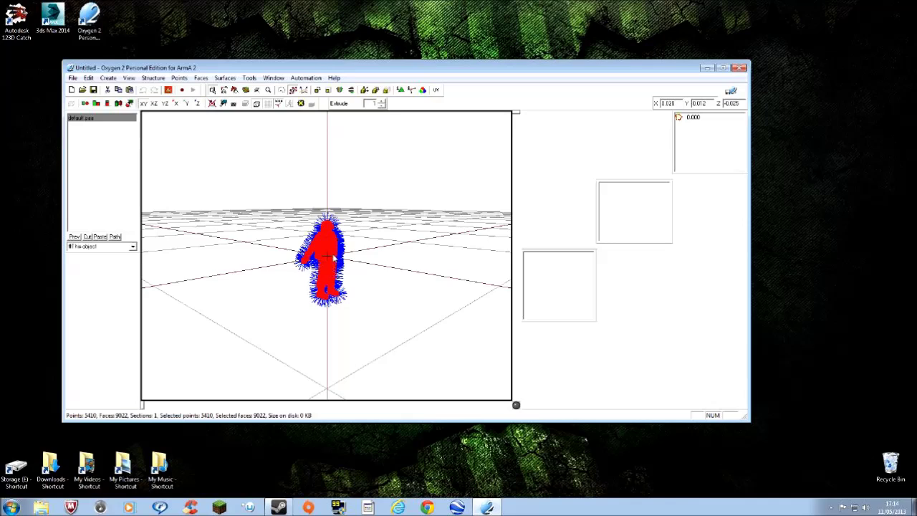
pyautogui.moveTo(327, 255)
pyautogui.mouseDown(button='right')
pyautogui.moveTo(308, 256)
pyautogui.moveTo(345, 256)
pyautogui.moveTo(325, 251)
pyautogui.mouseUp(button='right')
pyautogui.scroll(-3, 325, 251)
pyautogui.scroll(5, 324, 251)
pyautogui.scroll(-3, 325, 254)
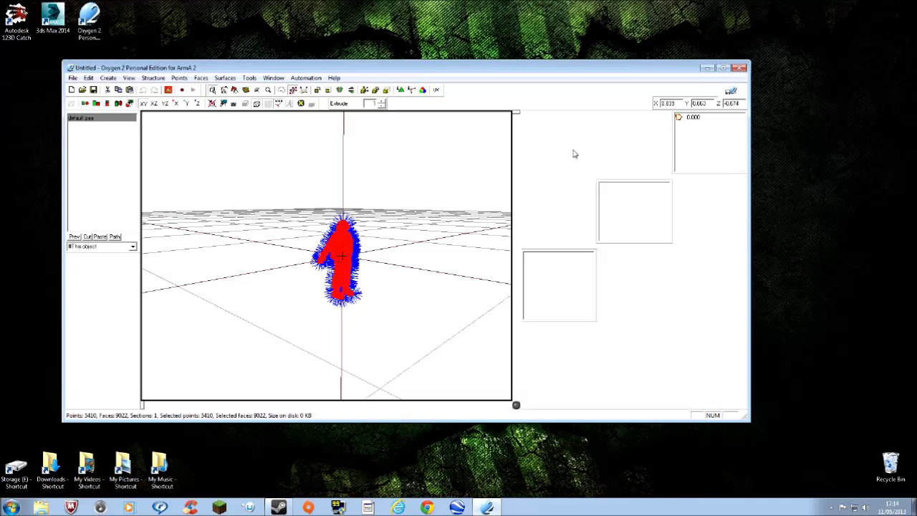
pyautogui.click(738, 68)
pyautogui.click(418, 270)
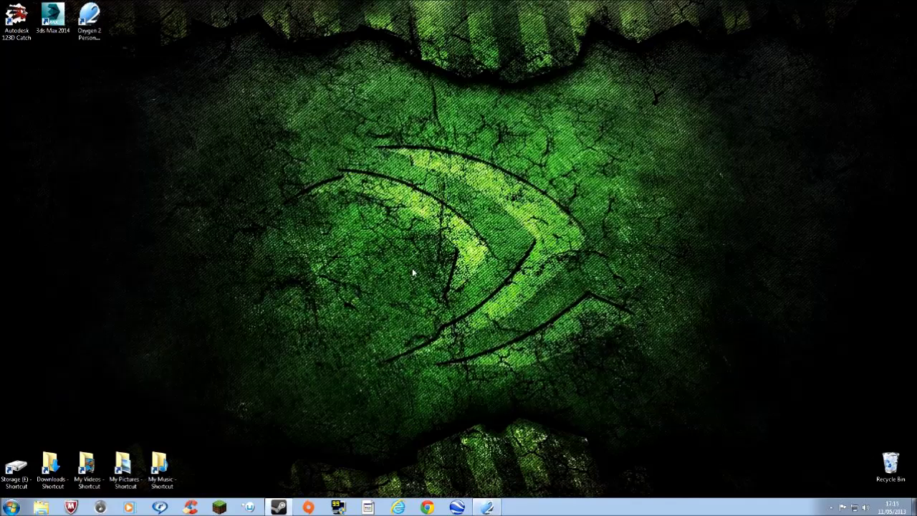
# - Look for the exported amputee 3DS file on the Storage (E:), Programs (F:) and Storage (P:) drives, and close the file window
pyautogui.doubleClick(16, 469)
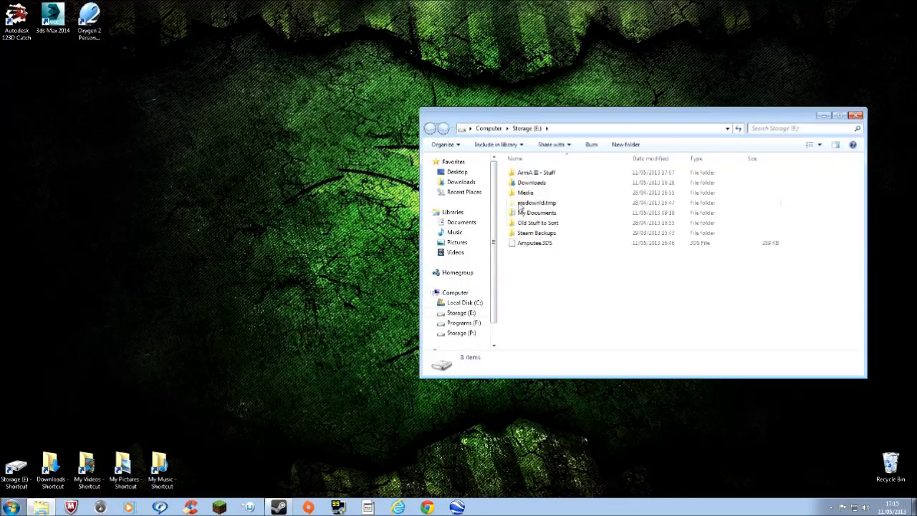
pyautogui.doubleClick(516, 175)
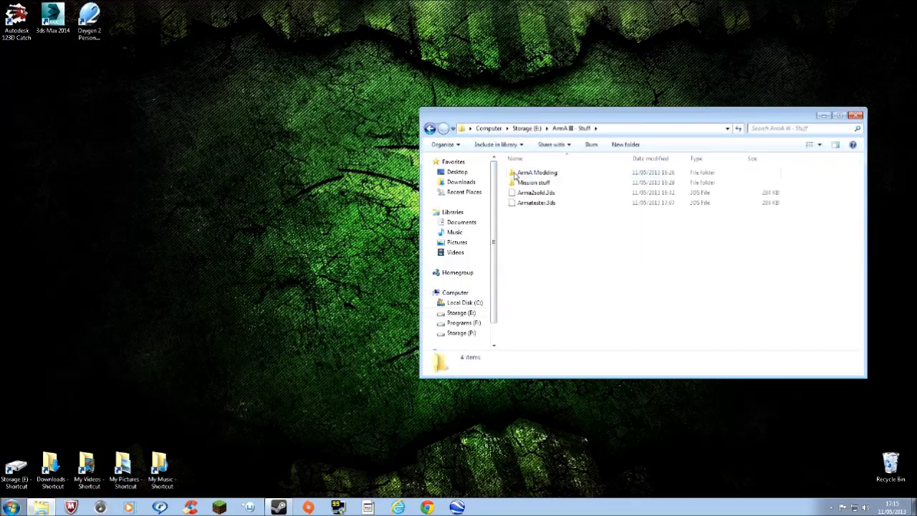
pyautogui.doubleClick(530, 172)
pyautogui.click(430, 128)
pyautogui.press('Down')
pyautogui.press('Return')
pyautogui.click(430, 129)
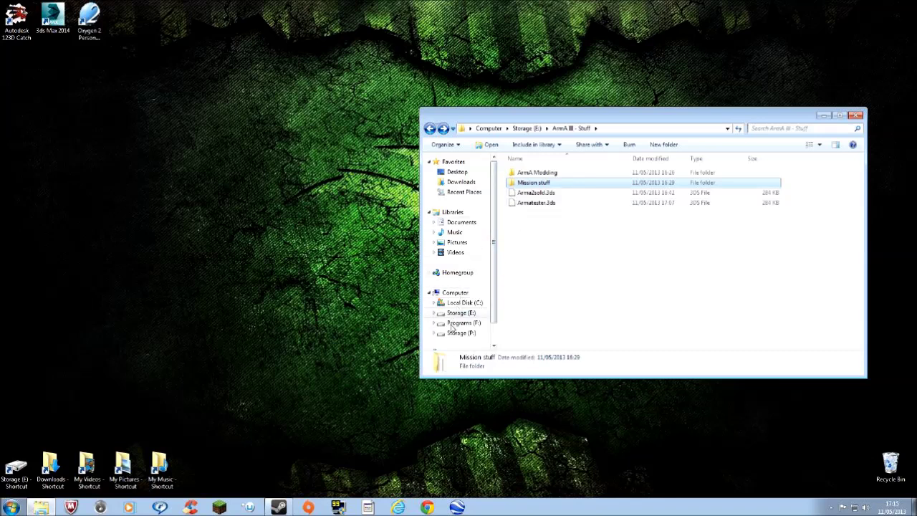
pyautogui.click(458, 323)
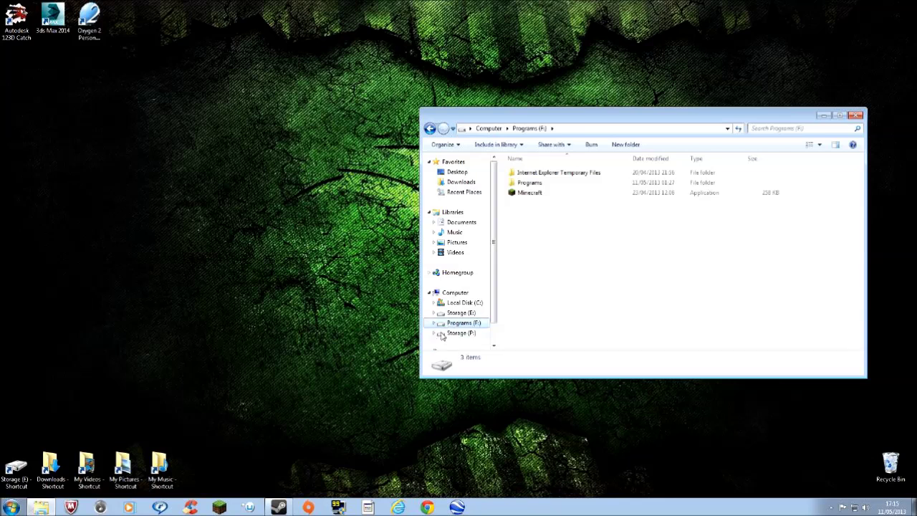
pyautogui.click(458, 333)
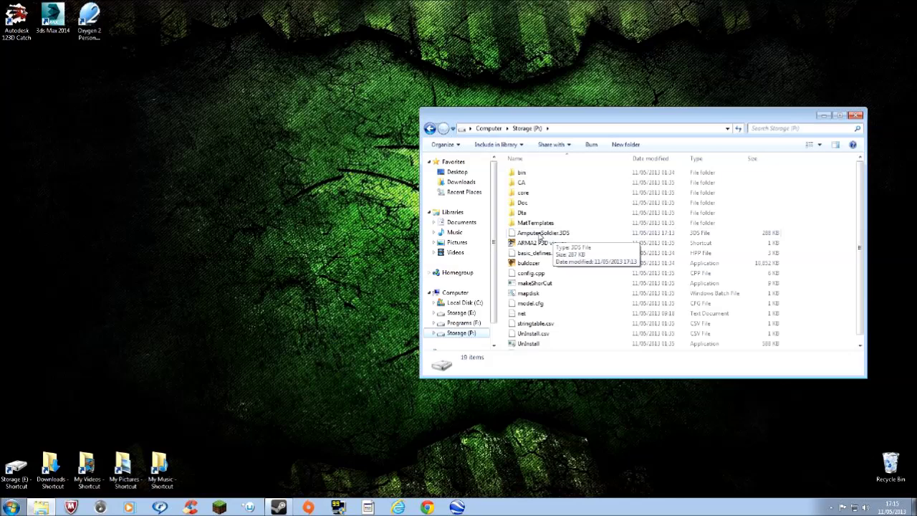
pyautogui.click(856, 115)
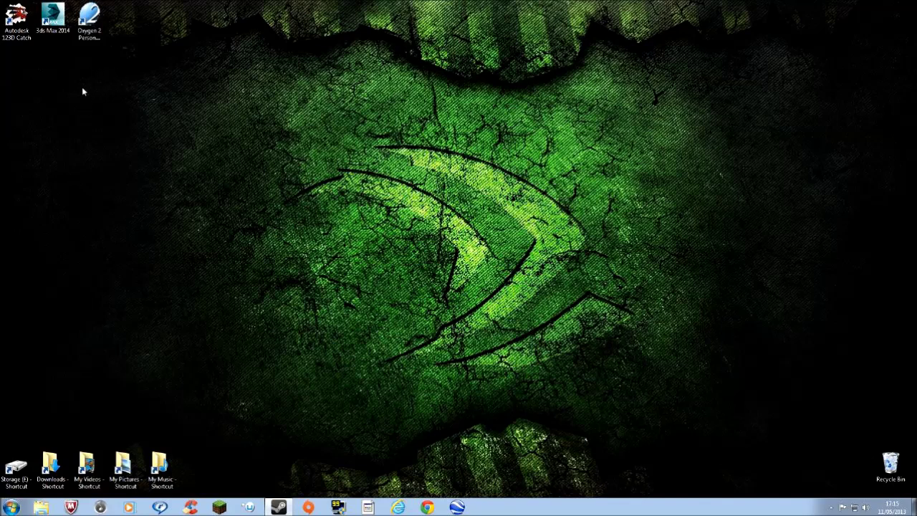
# - Relaunch Oxygen 2 and open AmputeeSoldier.3DS from the Storage (P:) drive for a 3D Studio import
pyautogui.doubleClick(89, 16)
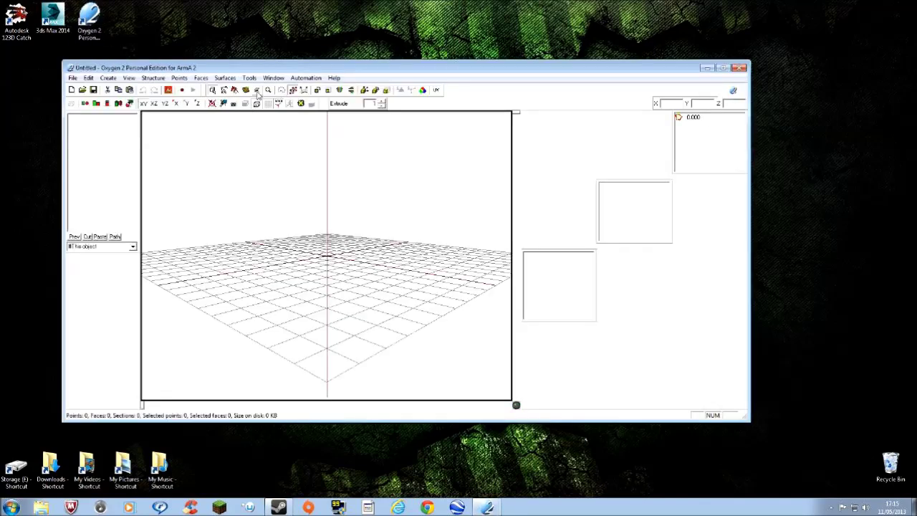
pyautogui.click(73, 78)
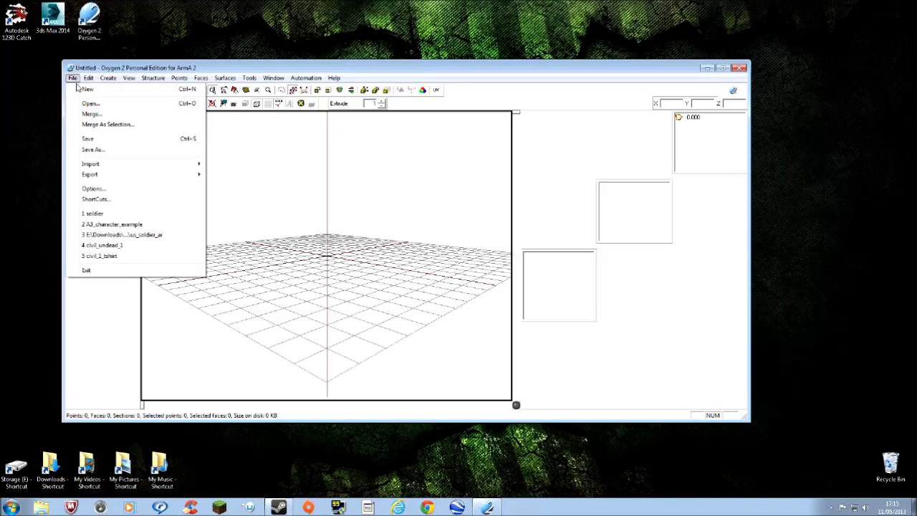
pyautogui.moveTo(93, 164)
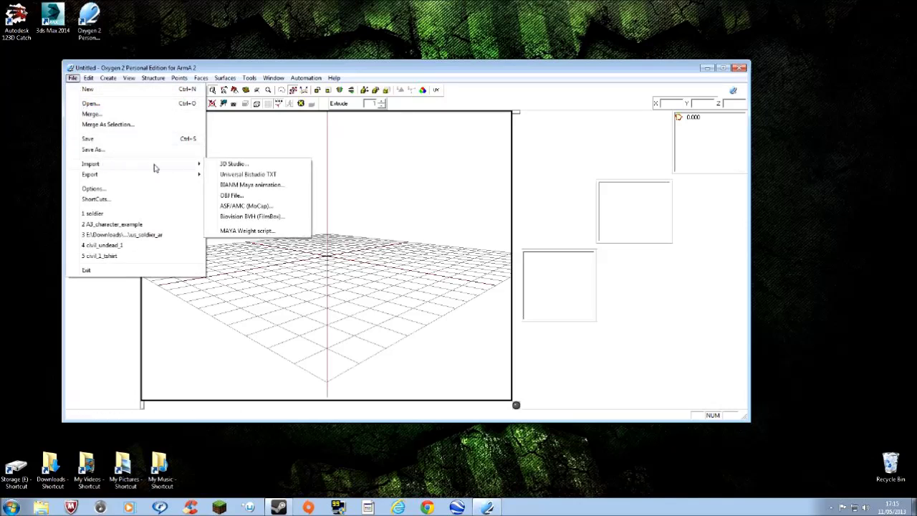
pyautogui.click(237, 166)
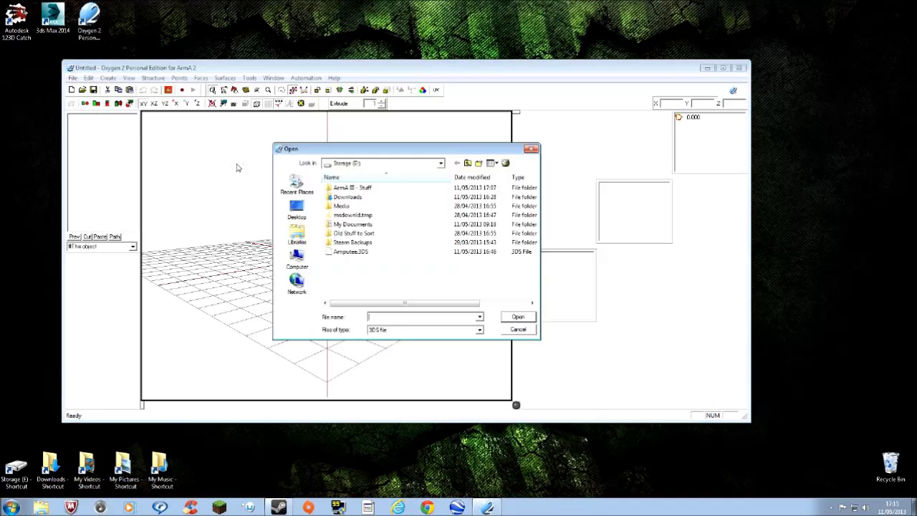
pyautogui.click(440, 164)
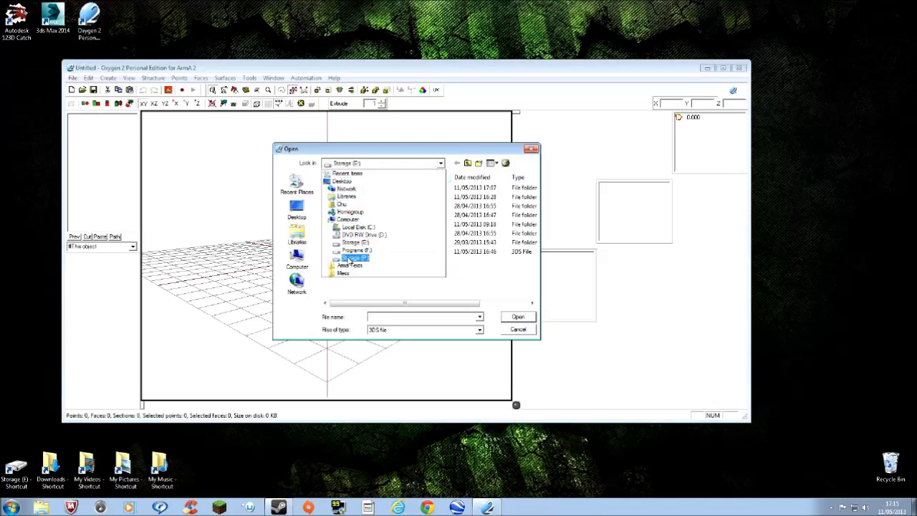
pyautogui.click(356, 257)
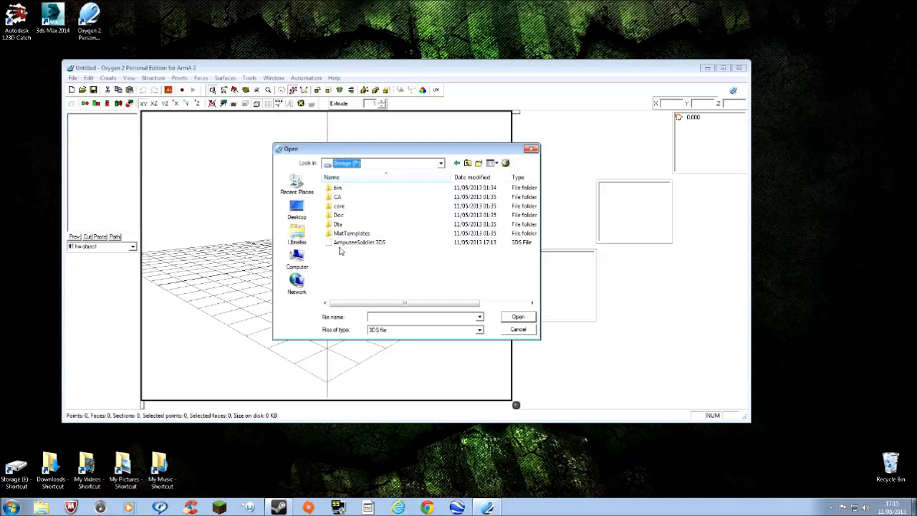
pyautogui.click(343, 243)
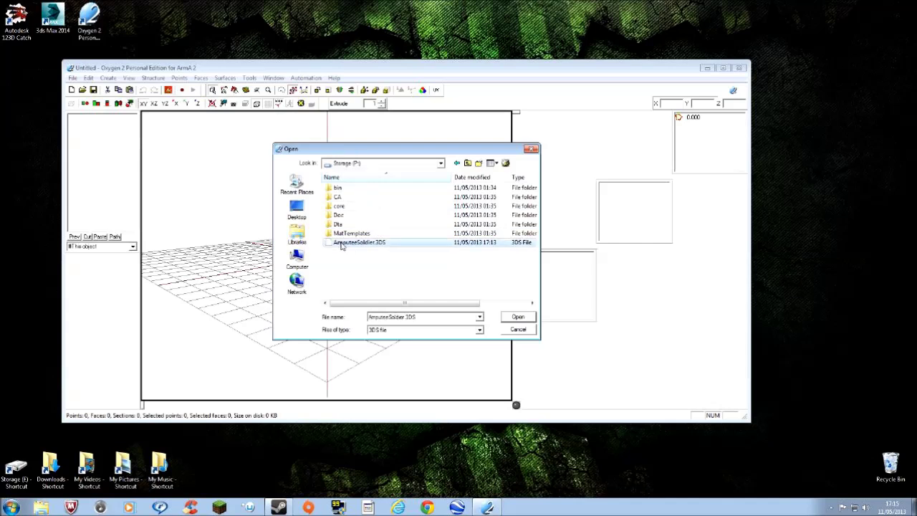
pyautogui.click(518, 316)
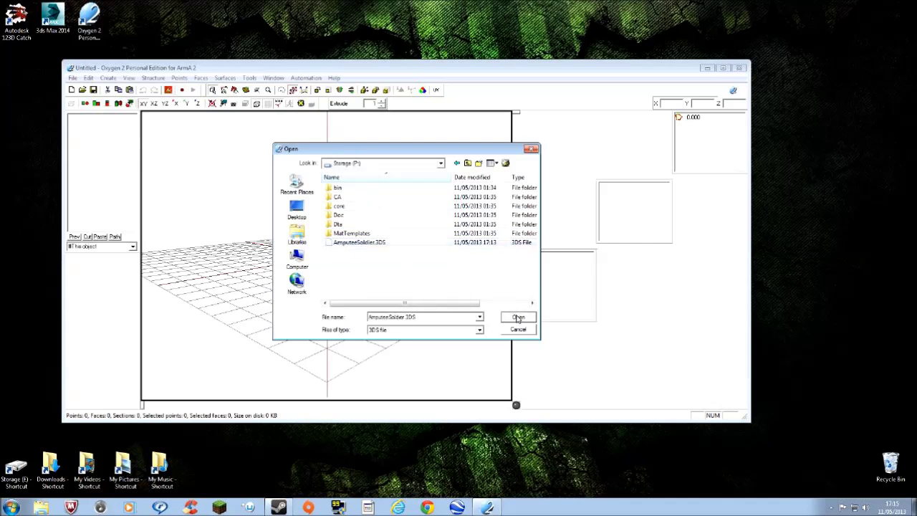
# - Import AmputeeSoldier.3DS with the default settings, accept the texture conversion list, and deselect the imported soldier's points
pyautogui.click(469, 169)
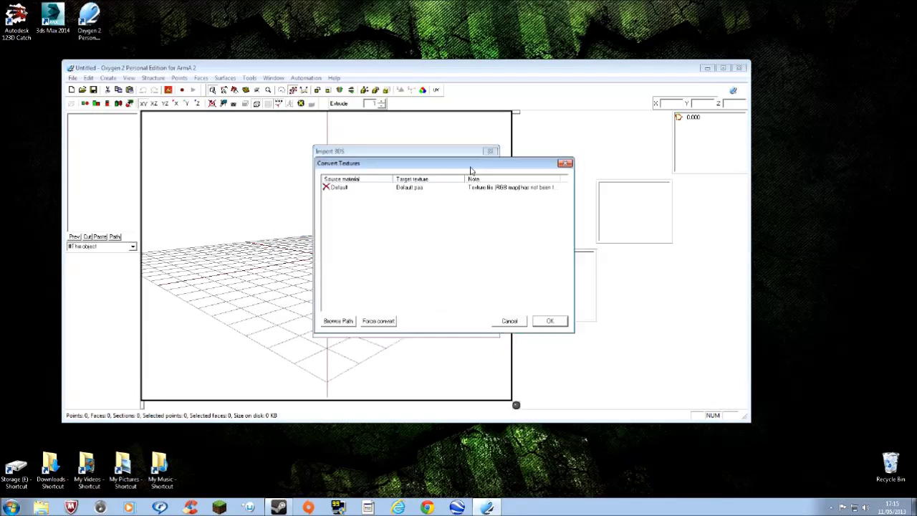
pyautogui.click(548, 321)
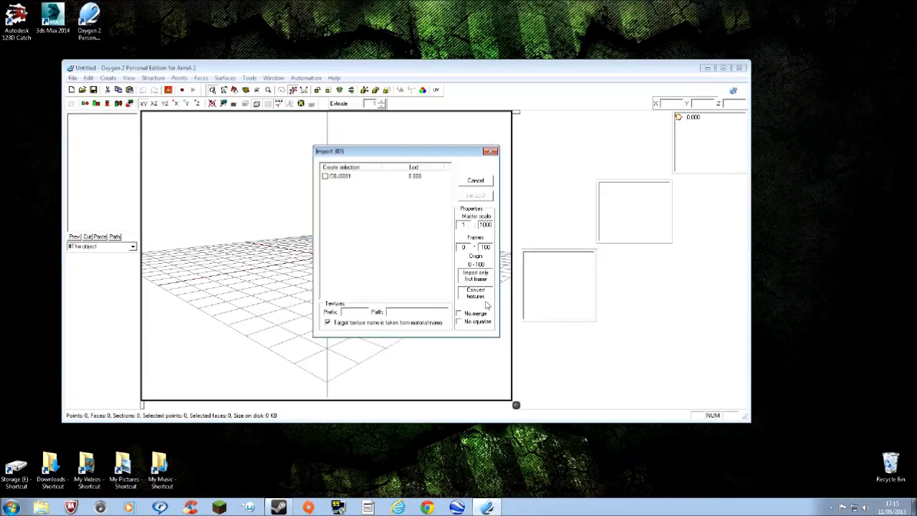
pyautogui.click(460, 180)
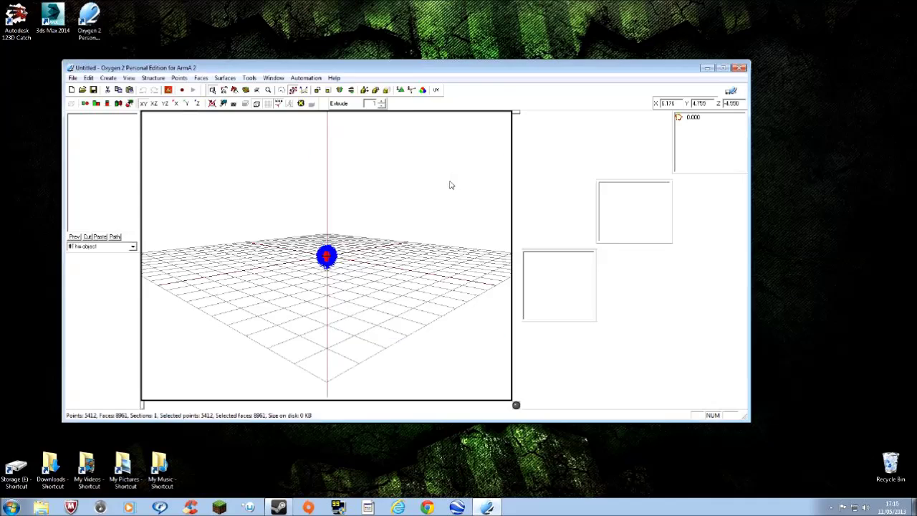
pyautogui.scroll(5, 326, 256)
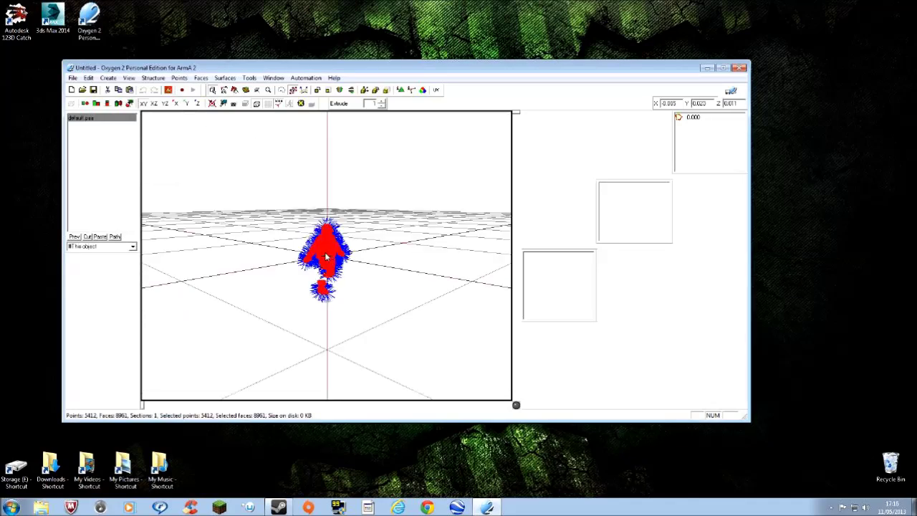
pyautogui.moveTo(322, 250); pyautogui.dragTo(254, 252, button='right')
pyautogui.click(255, 252)
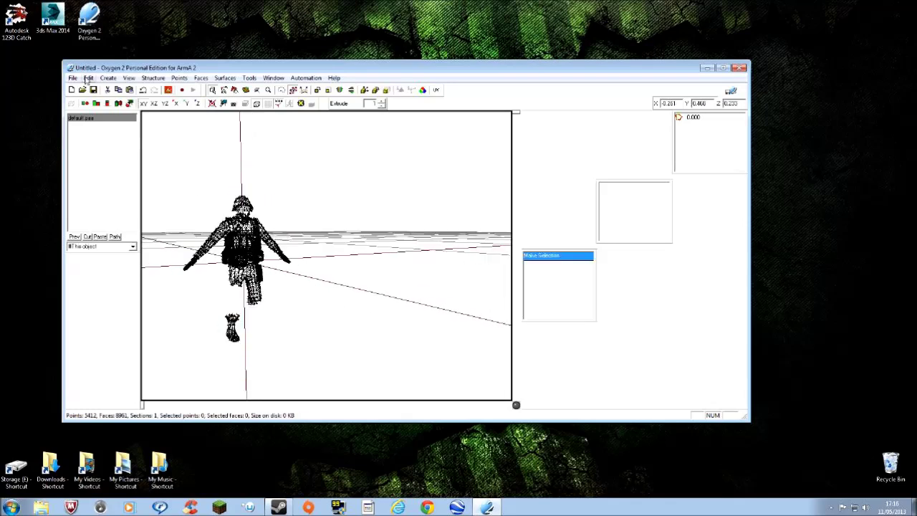
# - Switch the viewport to the Front view and examine the soldier's wireframe around the torso and severed legs
pyautogui.click(128, 78)
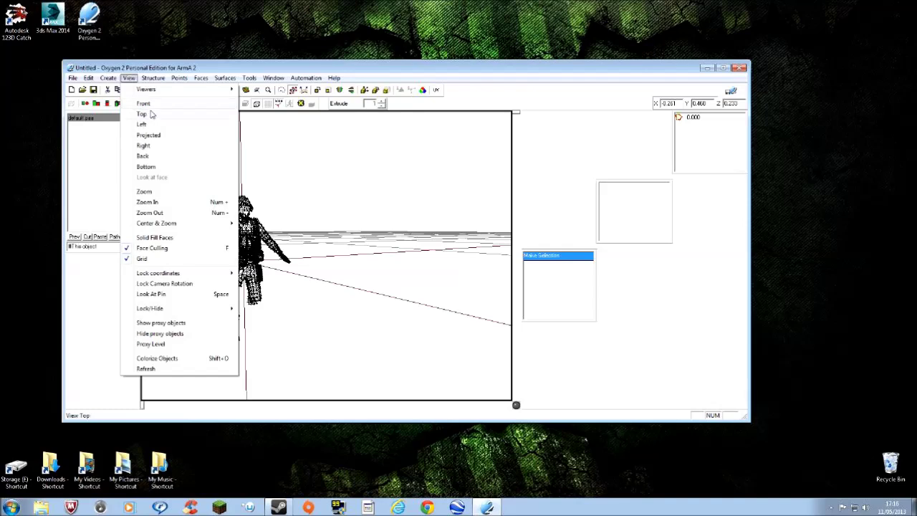
pyautogui.click(147, 103)
pyautogui.scroll(6, 322, 256)
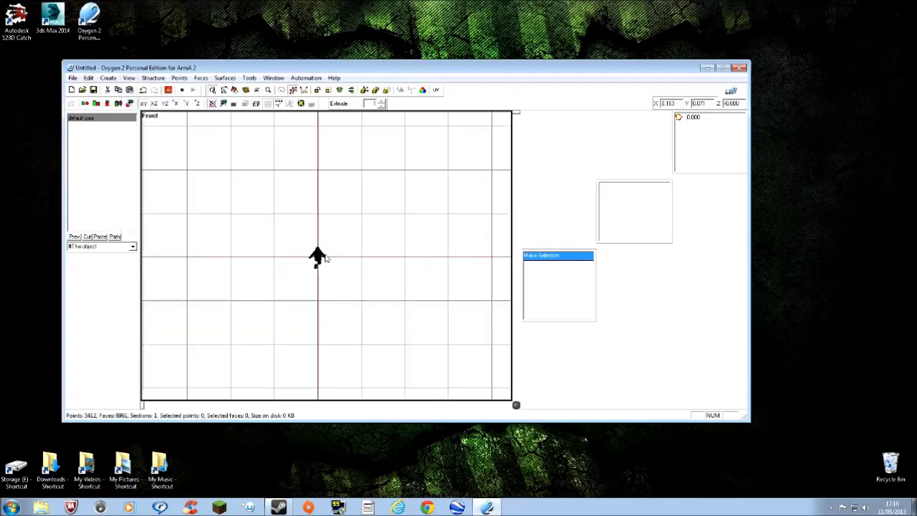
pyautogui.scroll(6, 323, 260)
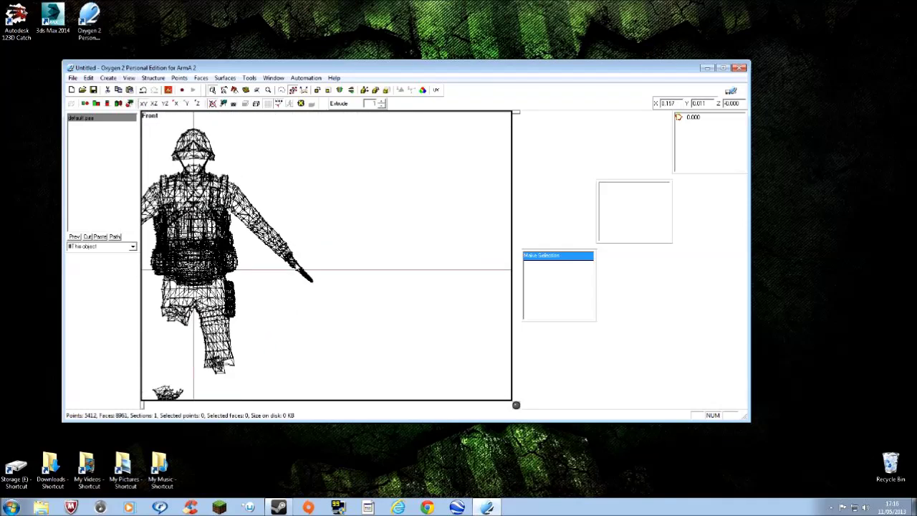
pyautogui.press('Left')
pyautogui.press('Down')
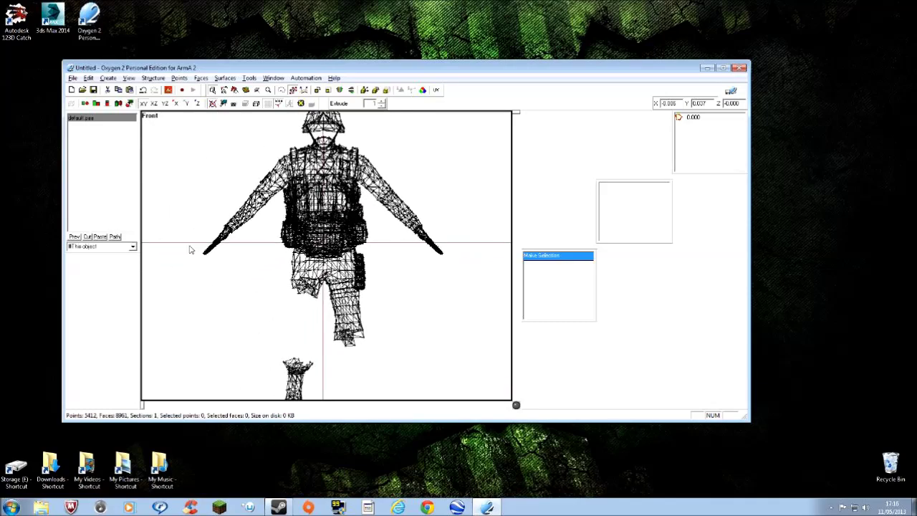
pyautogui.press('Up')
pyautogui.press('Right')
pyautogui.press('Down')
pyautogui.press('Up')
pyautogui.press('Left')
pyautogui.press('Down')
pyautogui.press('Up')
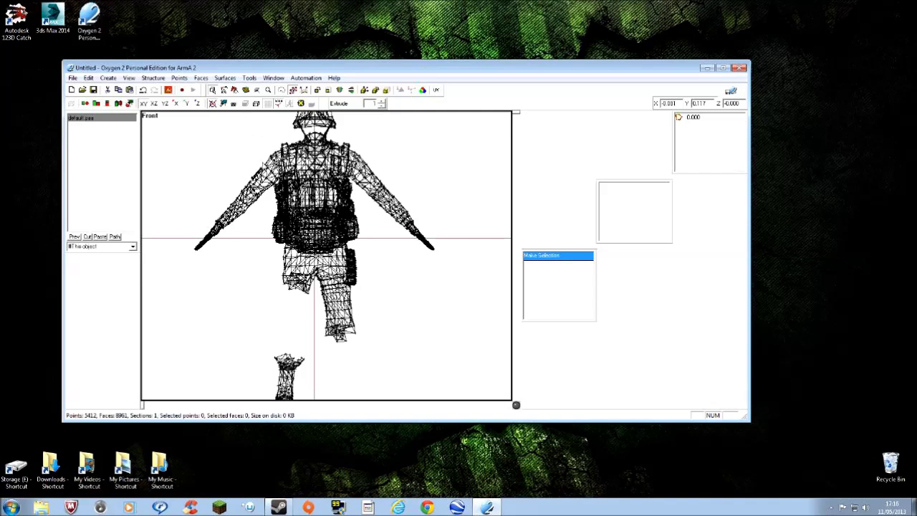
# - Display the soldier with solid shaded faces in the Front view and inspect the vest, head and severed legs
pyautogui.click(234, 104)
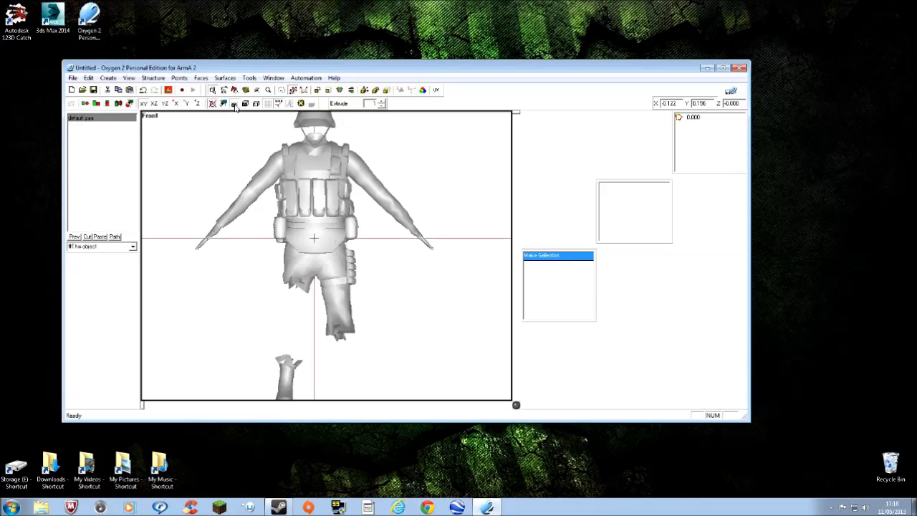
pyautogui.moveTo(315, 224); pyautogui.dragTo(334, 215, button='right')
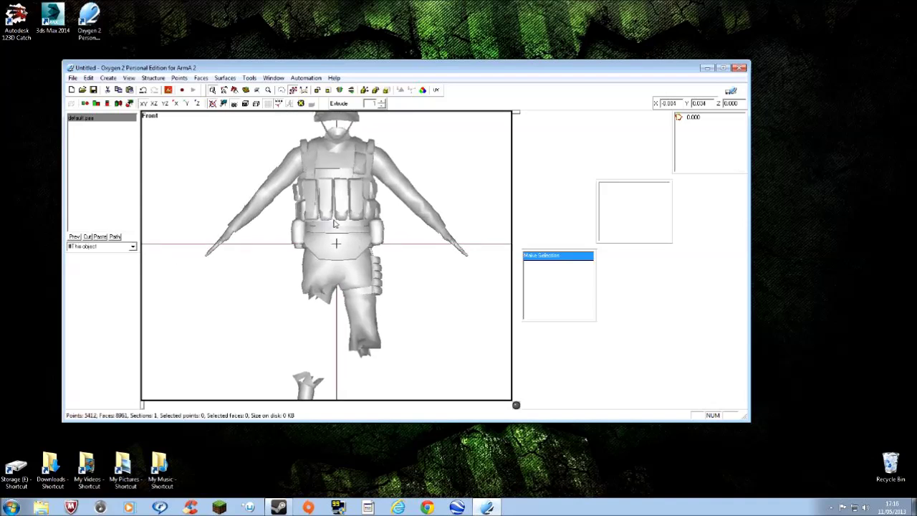
pyautogui.click(349, 223)
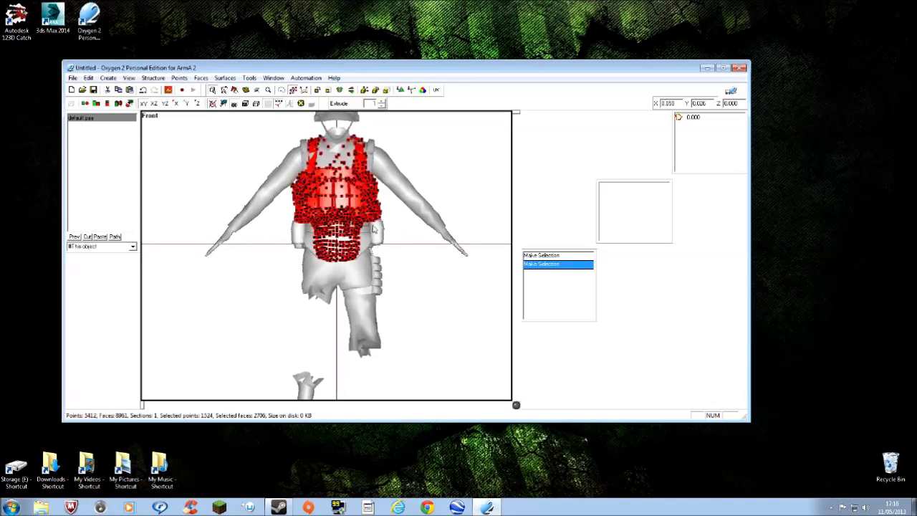
pyautogui.click(370, 272)
pyautogui.click(368, 248)
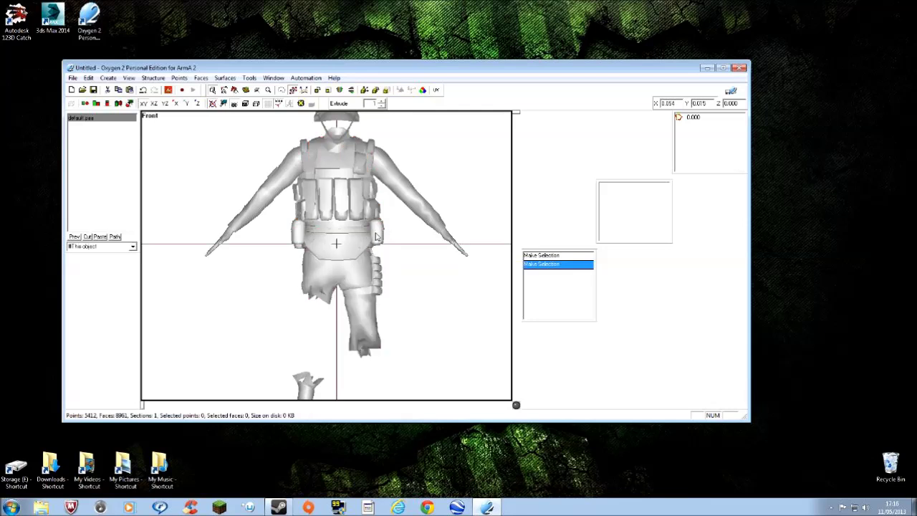
pyautogui.moveTo(341, 228); pyautogui.dragTo(311, 184, button='right')
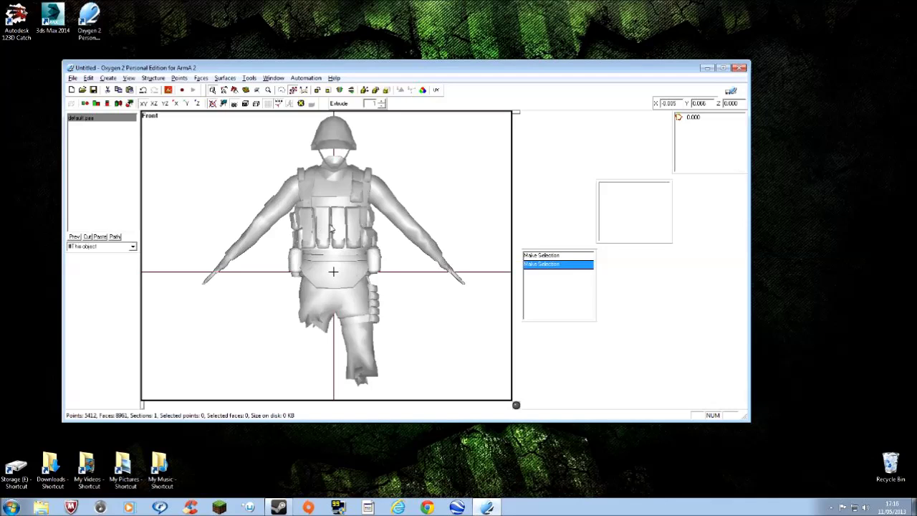
pyautogui.scroll(-2, 331, 228)
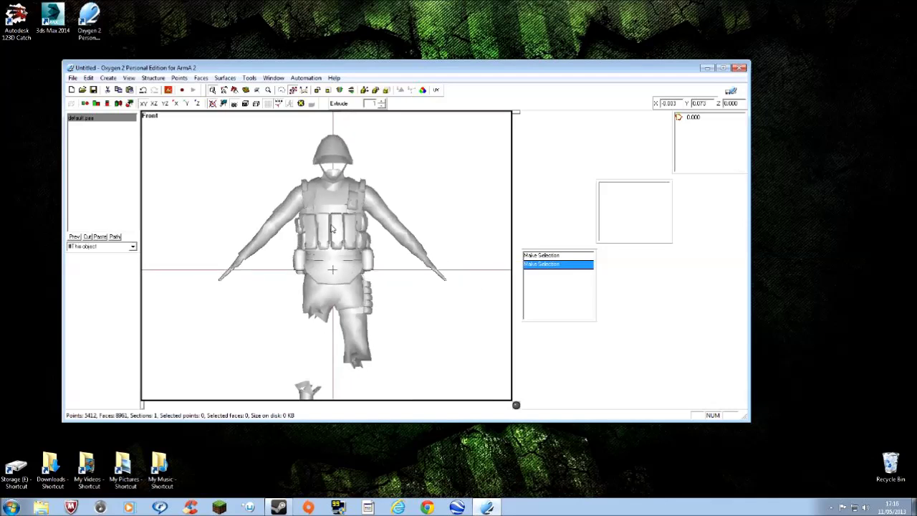